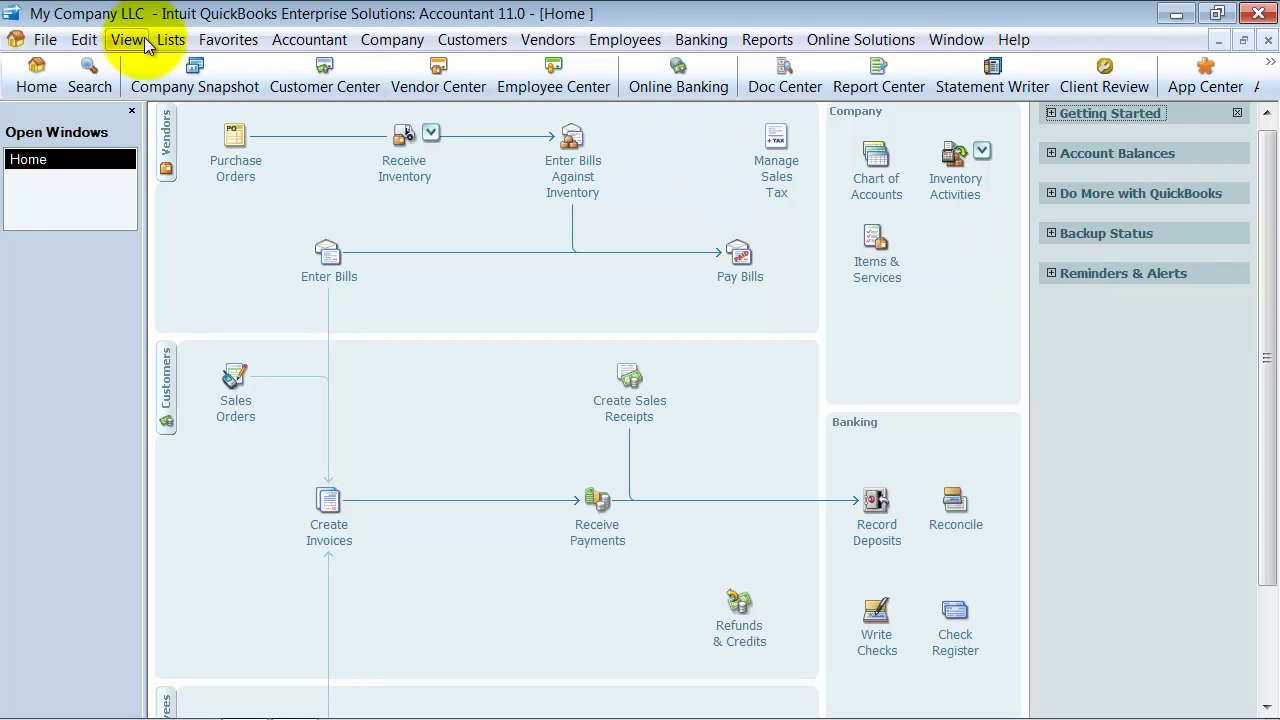
Step: Open the Item List and look through the items and their prices
{"action": "left_click", "coordinate": [181, 48]}
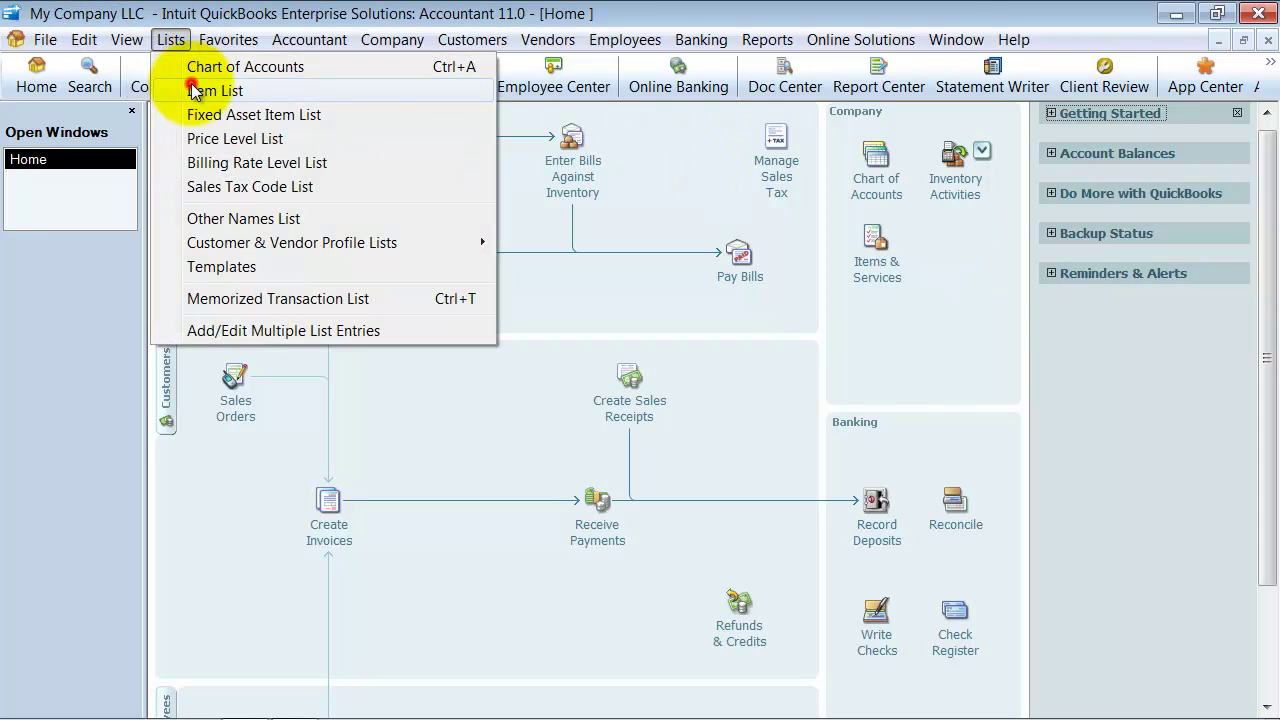
{"action": "left_click", "coordinate": [190, 87]}
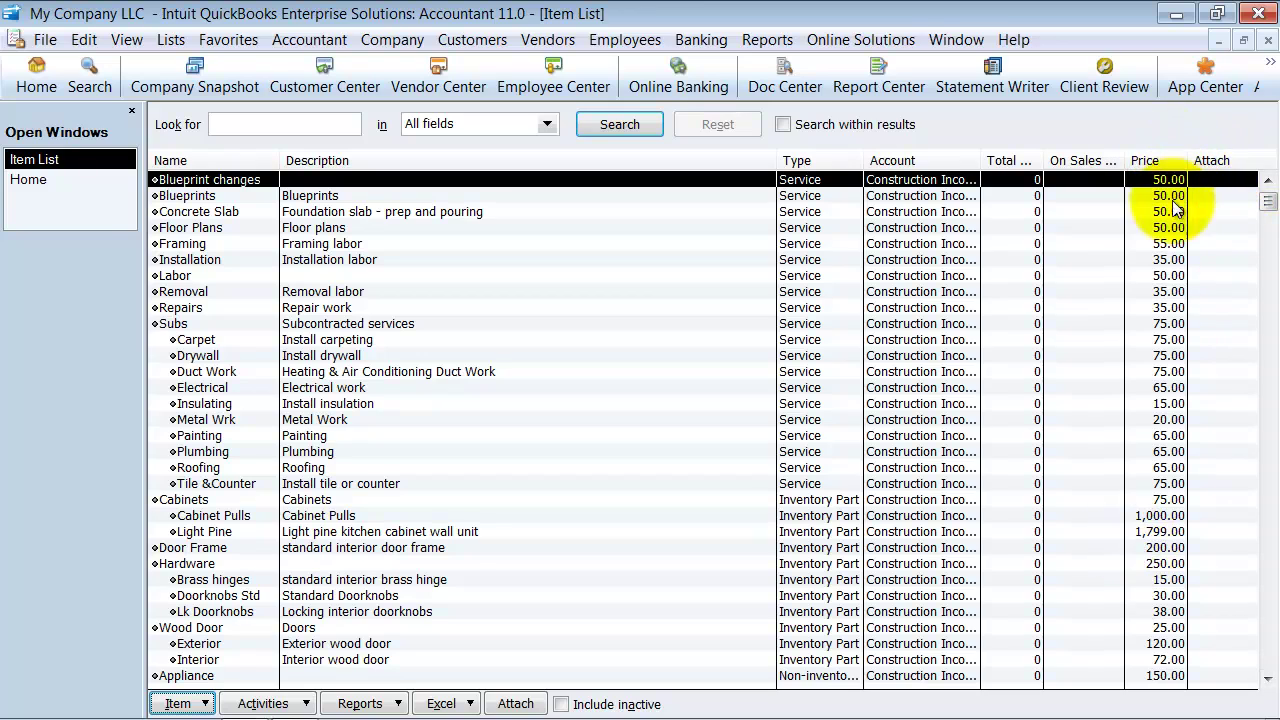
{"action": "scroll", "coordinate": [1186, 620], "scroll_direction": "down", "scroll_amount": 5}
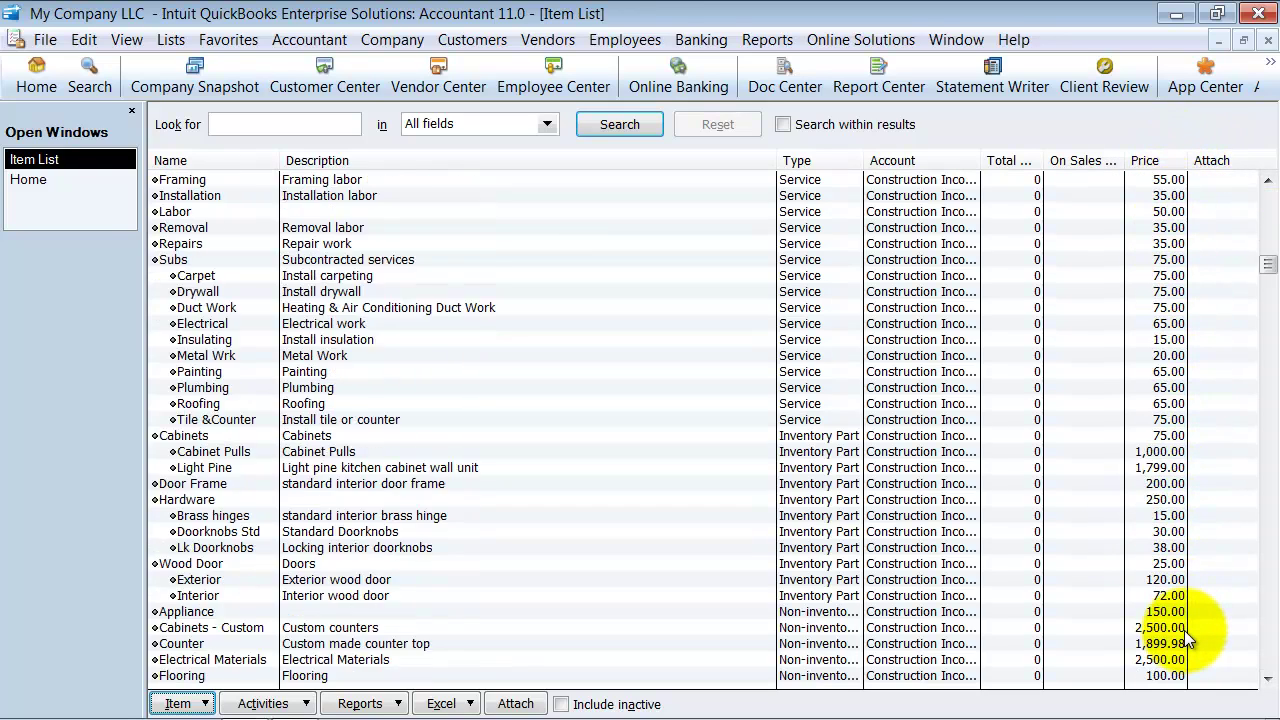
{"action": "scroll", "coordinate": [1186, 640], "scroll_direction": "down", "scroll_amount": 2}
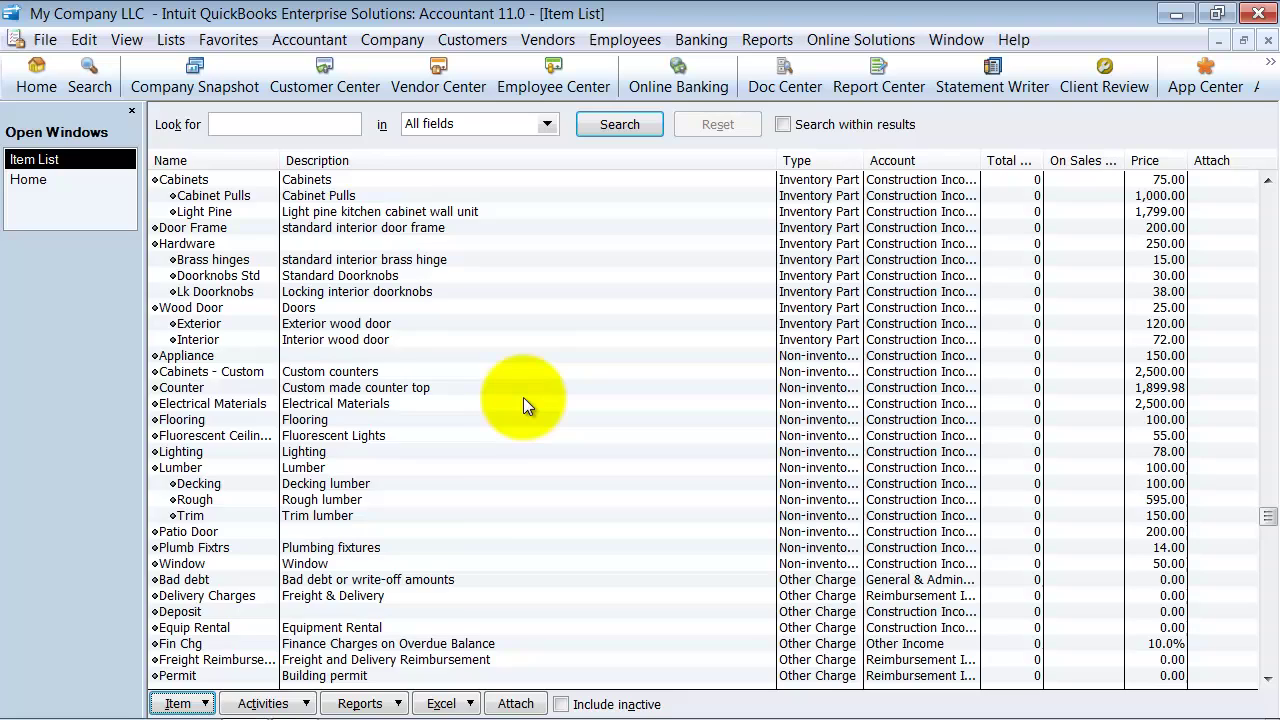
{"action": "scroll", "coordinate": [513, 396], "scroll_direction": "up", "scroll_amount": 7}
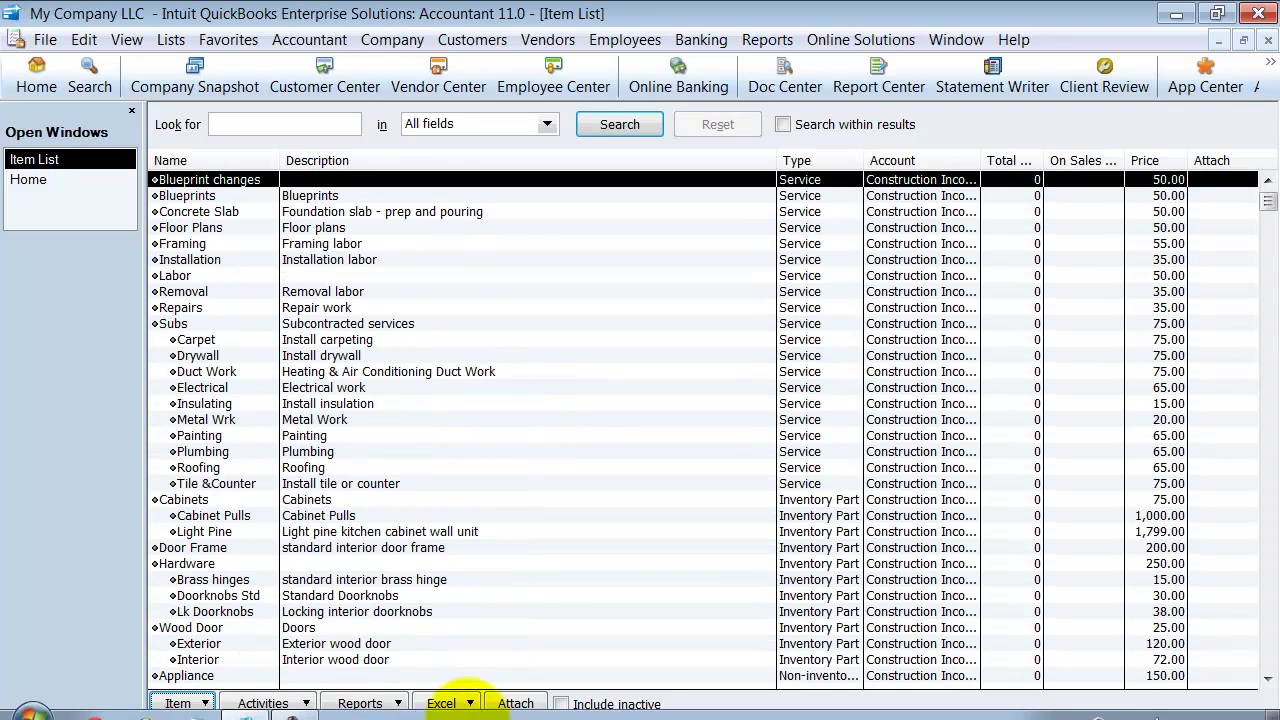
Step: Open the item list's Paste from Excel grid for service items and sort it by sales price
{"action": "mouse_move", "coordinate": [463, 693]}
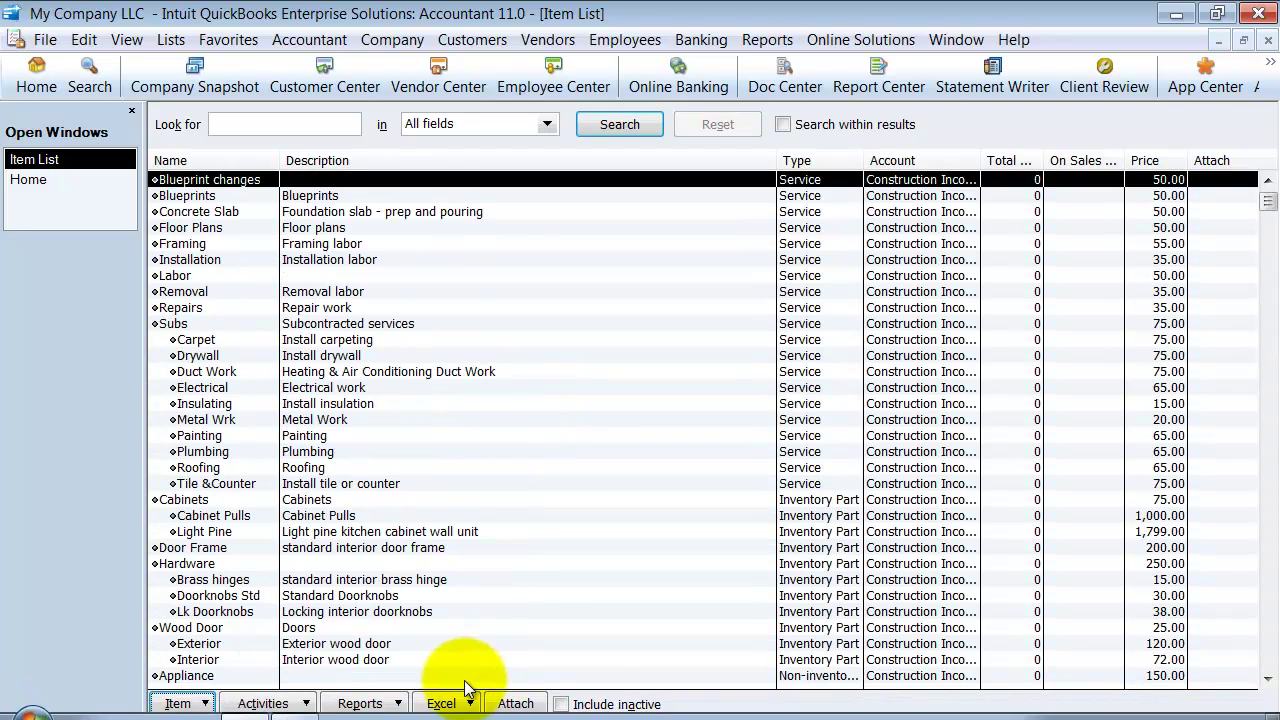
{"action": "left_click", "coordinate": [464, 700]}
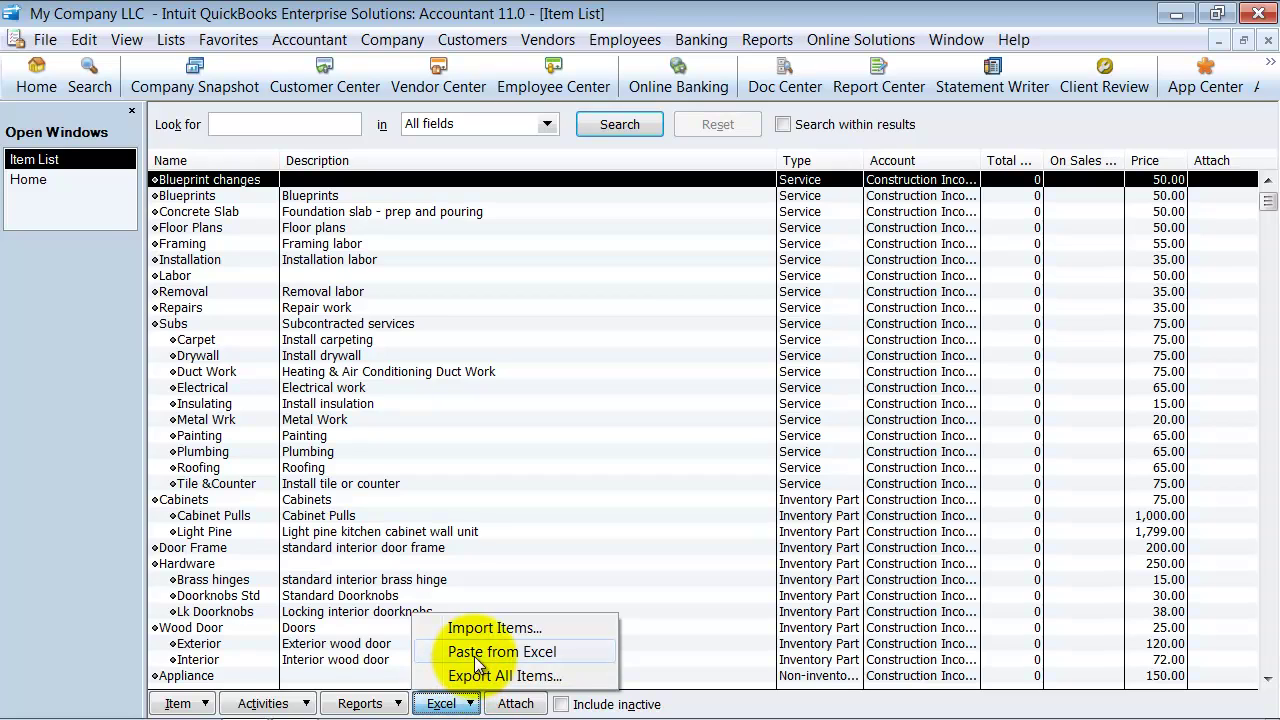
{"action": "left_click", "coordinate": [474, 656]}
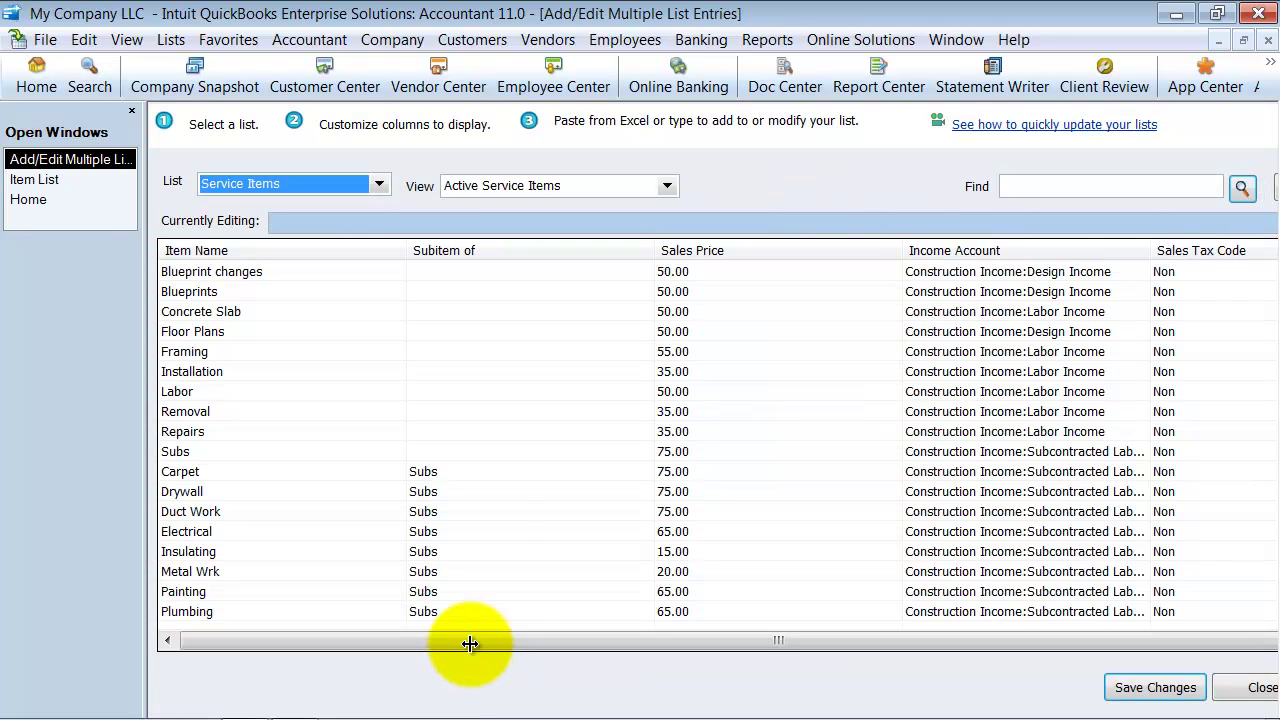
{"action": "left_click_drag", "start_coordinate": [1020, 644], "coordinate": [1194, 626]}
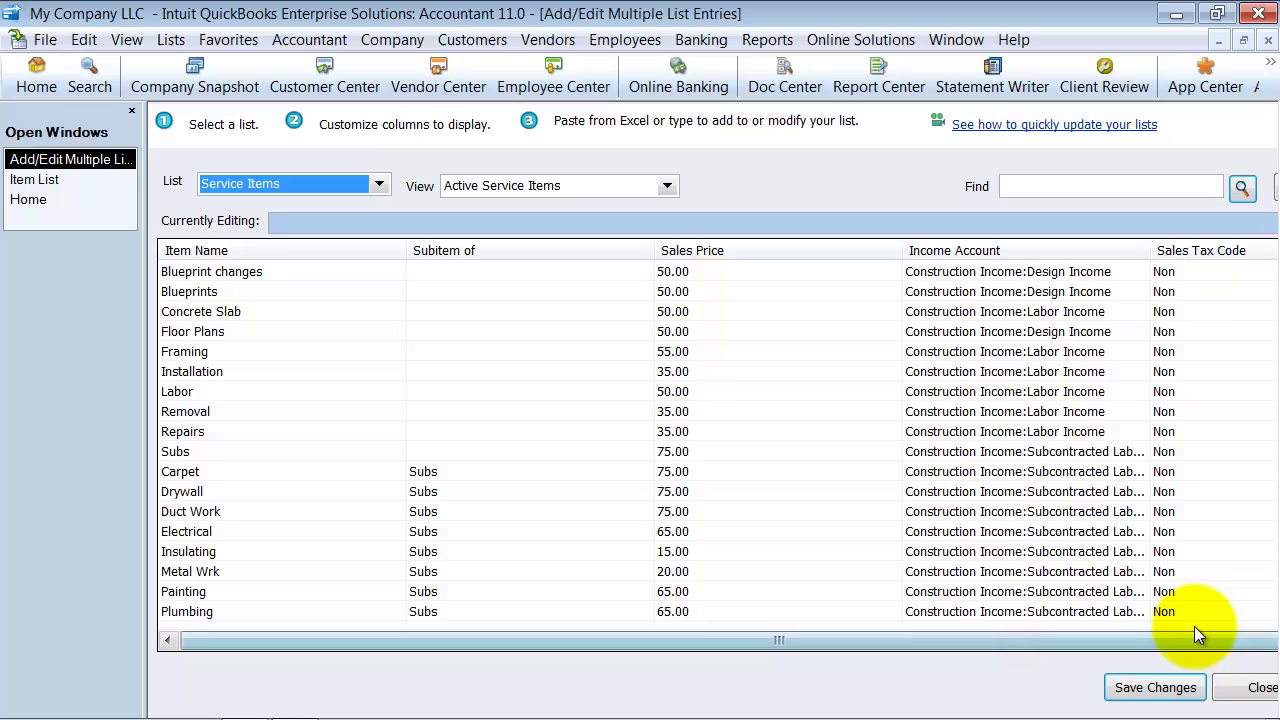
{"action": "right_click", "coordinate": [903, 250]}
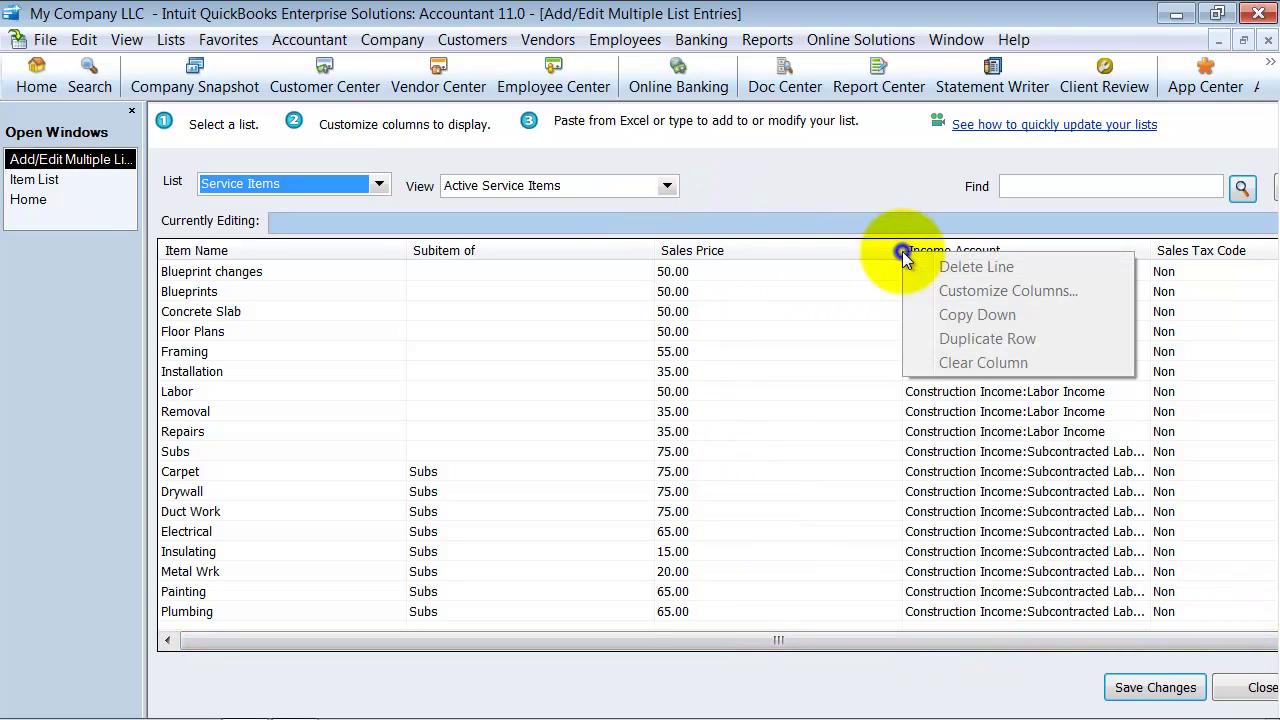
{"action": "left_click", "coordinate": [733, 638]}
{"action": "left_click", "coordinate": [708, 252]}
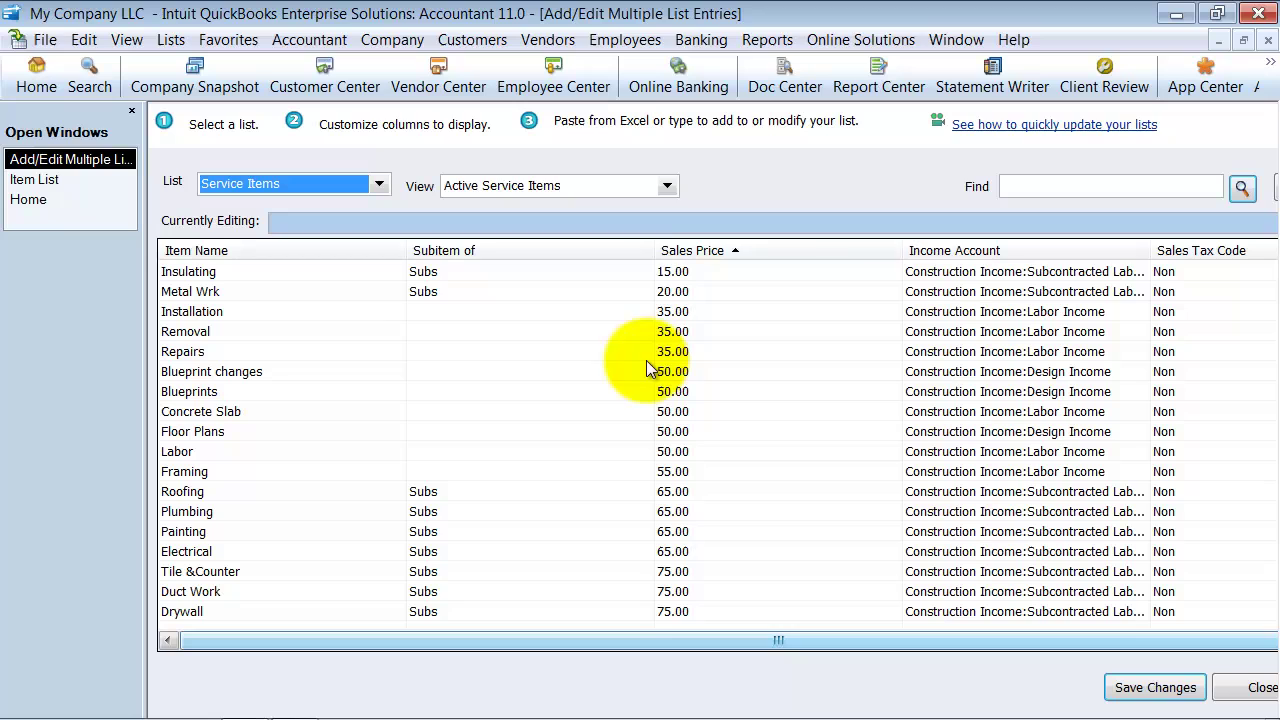
Step: Check the view filter choices for service items and close the multiple-entry grid without saving
{"action": "left_click", "coordinate": [528, 188]}
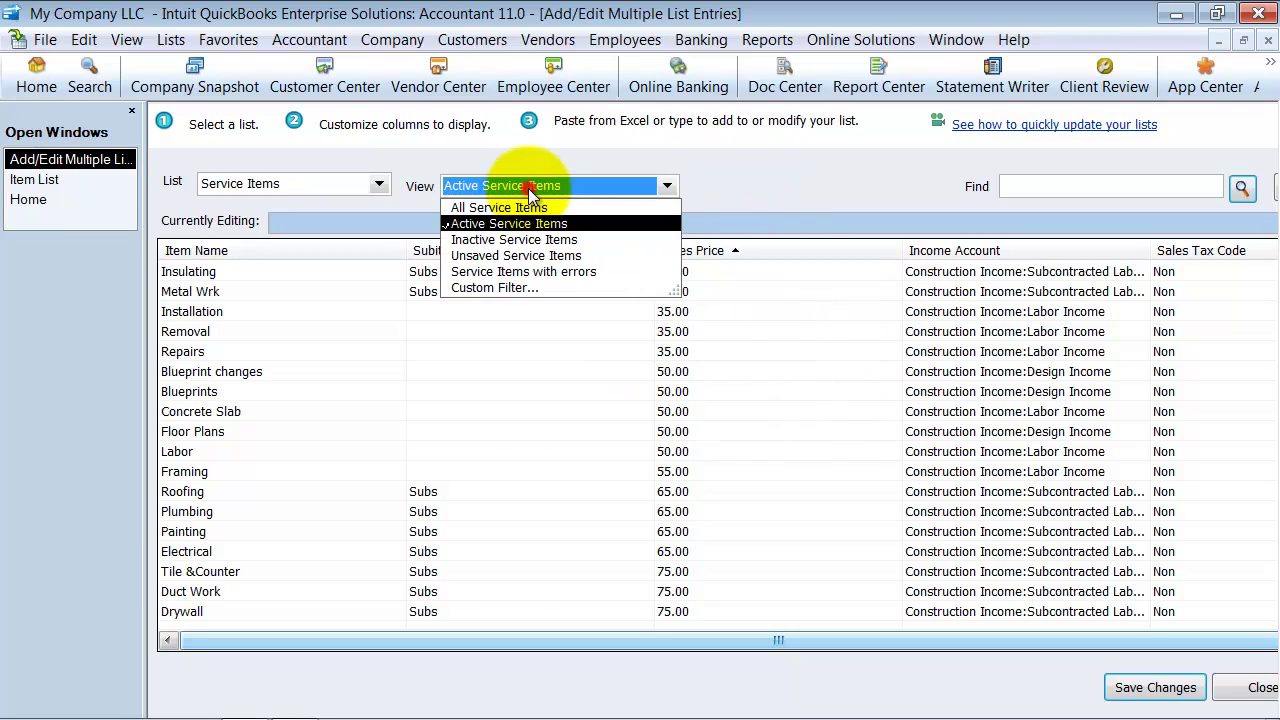
{"action": "left_click", "coordinate": [528, 190]}
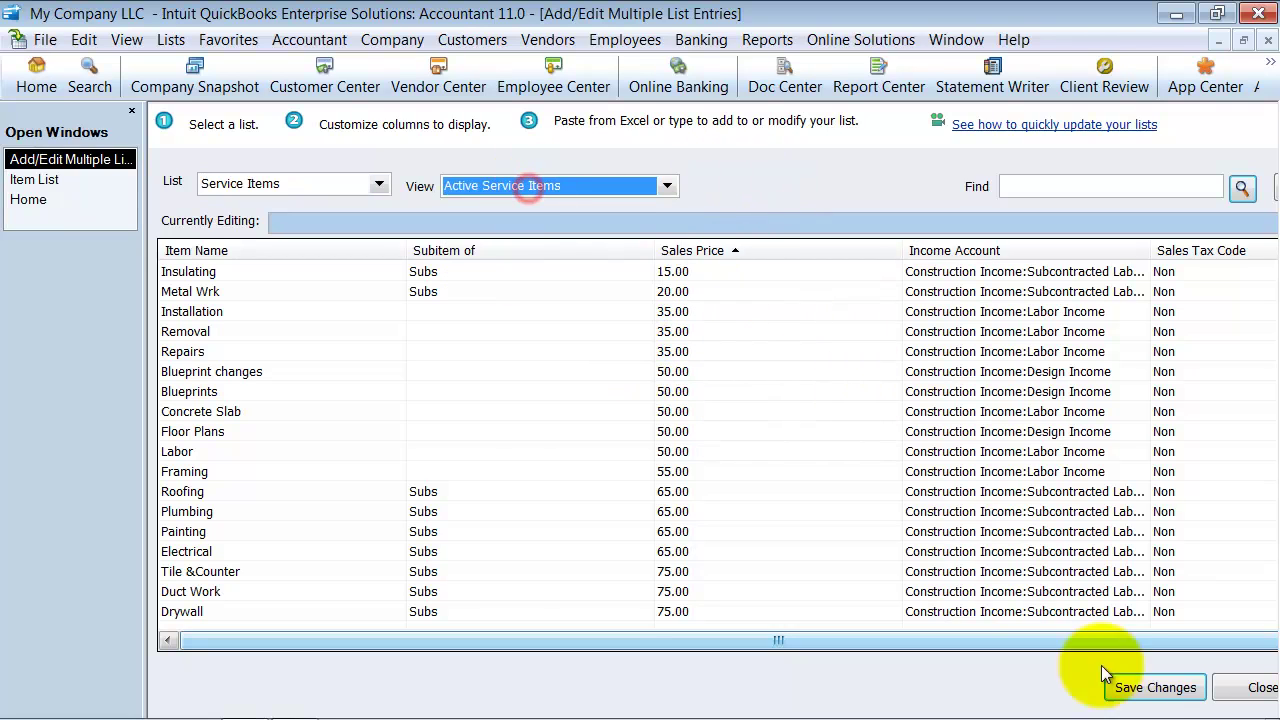
{"action": "left_click", "coordinate": [1253, 684]}
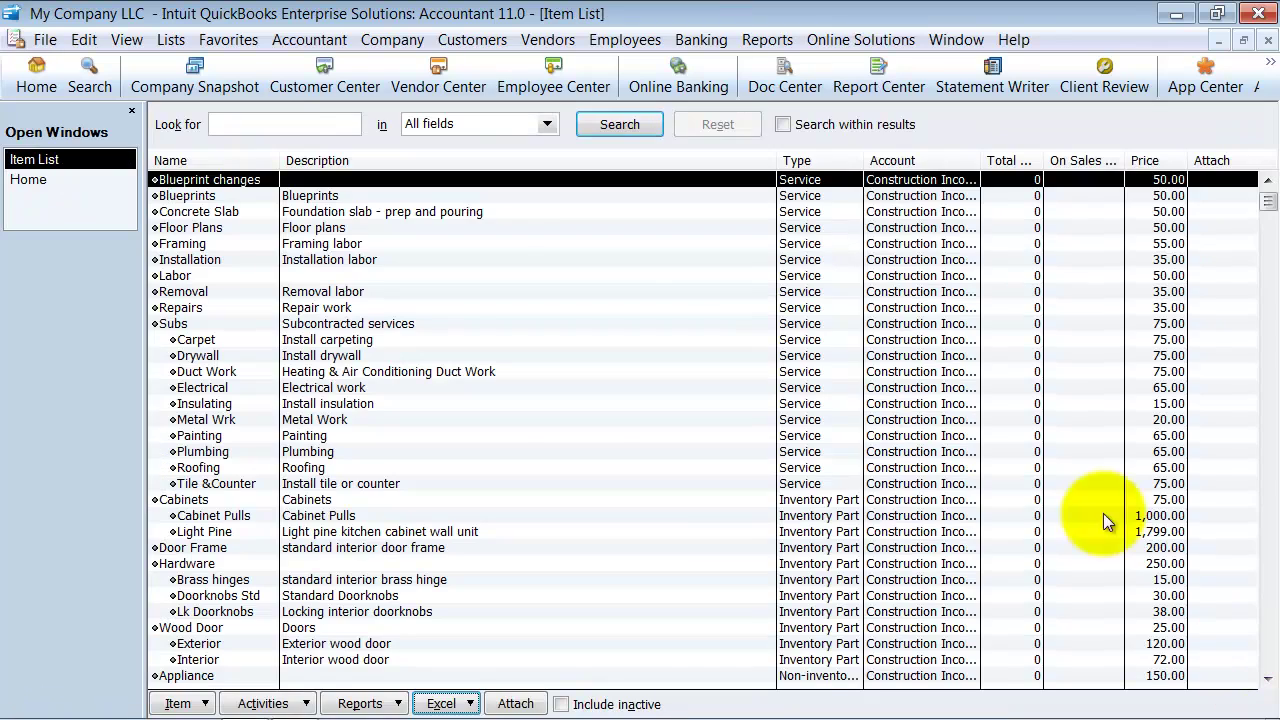
Step: Start an export of lists to an IIF file with only the Item List selected
{"action": "left_click", "coordinate": [45, 40]}
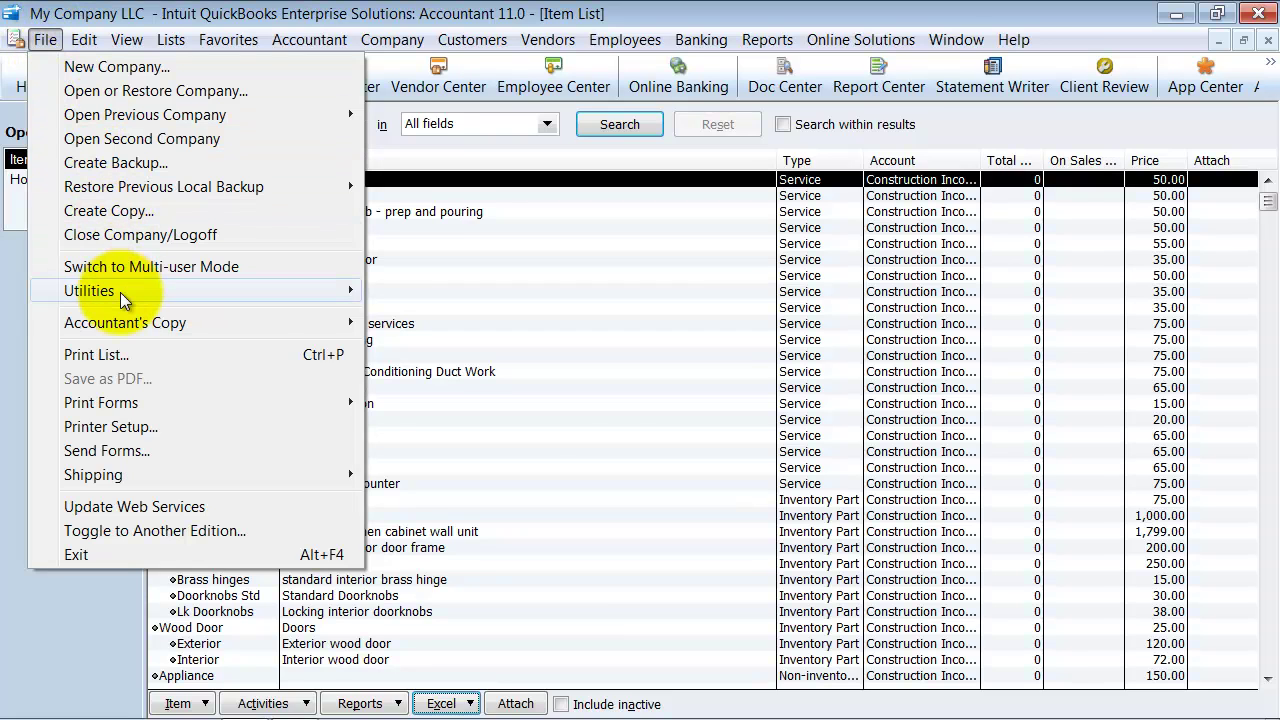
{"action": "mouse_move", "coordinate": [120, 292]}
{"action": "mouse_move", "coordinate": [439, 315]}
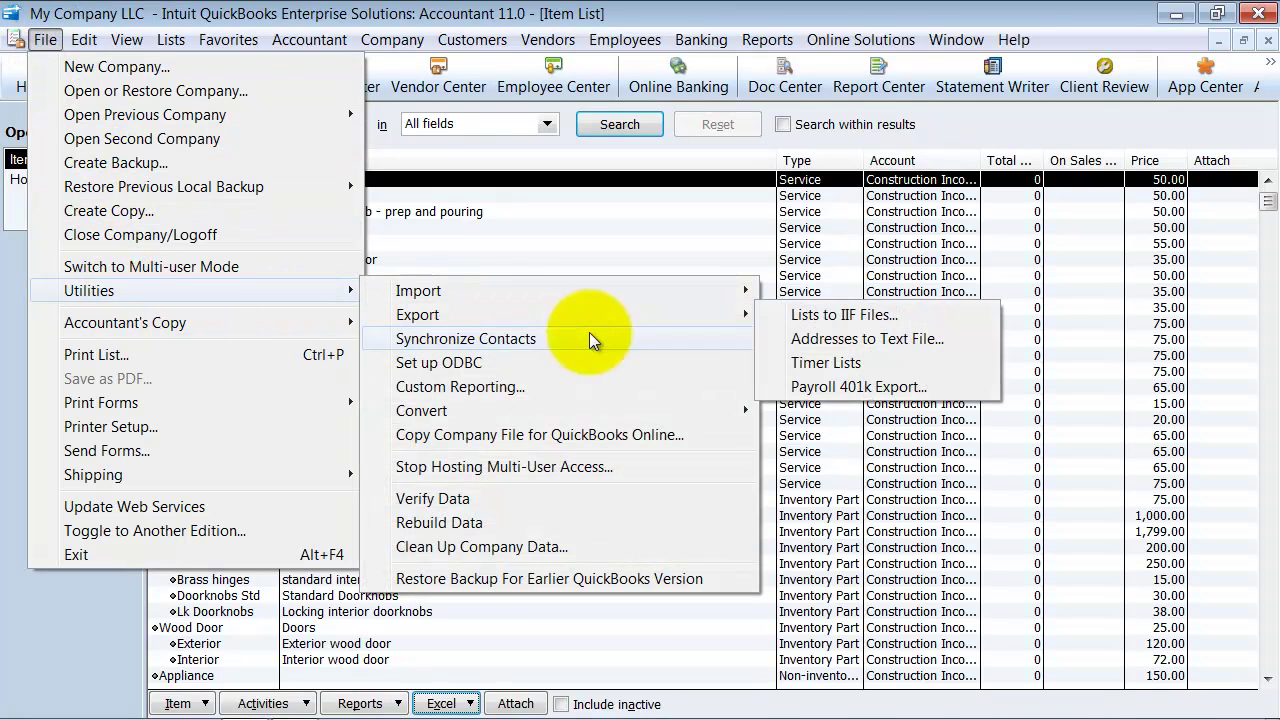
{"action": "left_click", "coordinate": [849, 318]}
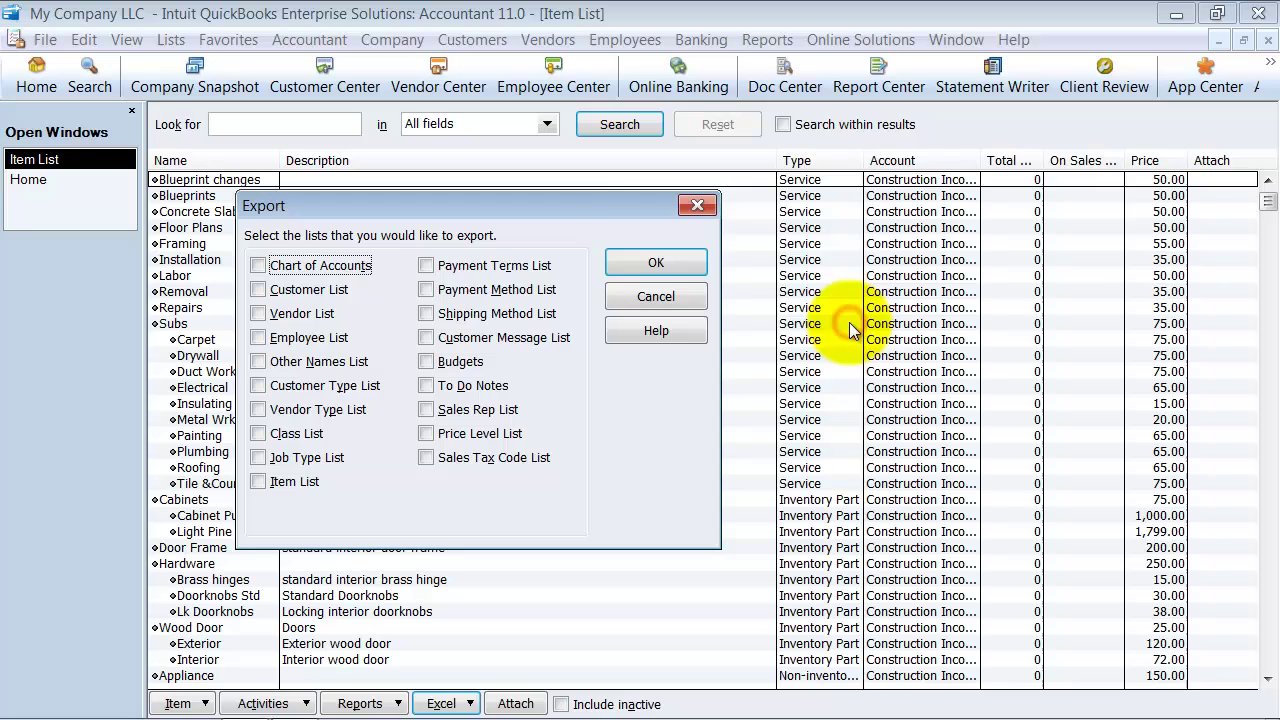
{"action": "left_click", "coordinate": [290, 481]}
{"action": "left_click", "coordinate": [612, 266]}
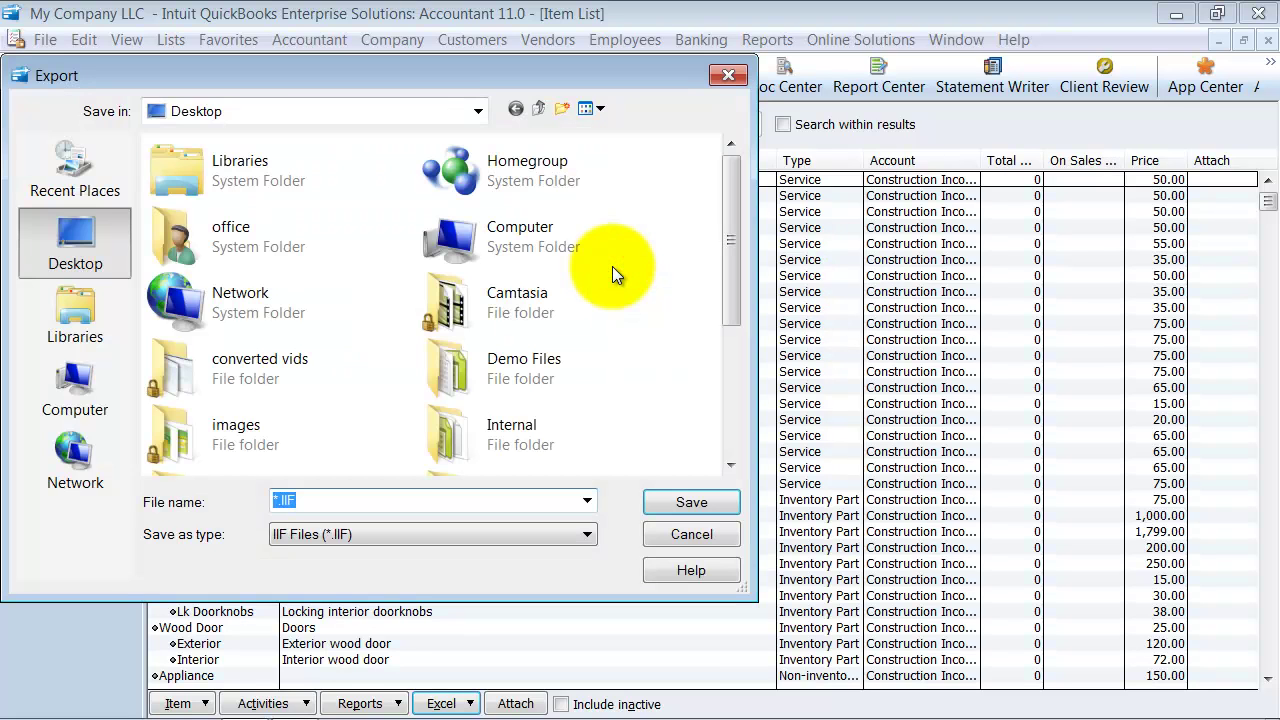
Step: Save the export to the Desktop as items list.iif, replacing the existing file, and dismiss the completion notice
{"action": "left_click_drag", "start_coordinate": [727, 232], "coordinate": [730, 320]}
{"action": "left_click", "coordinate": [256, 440]}
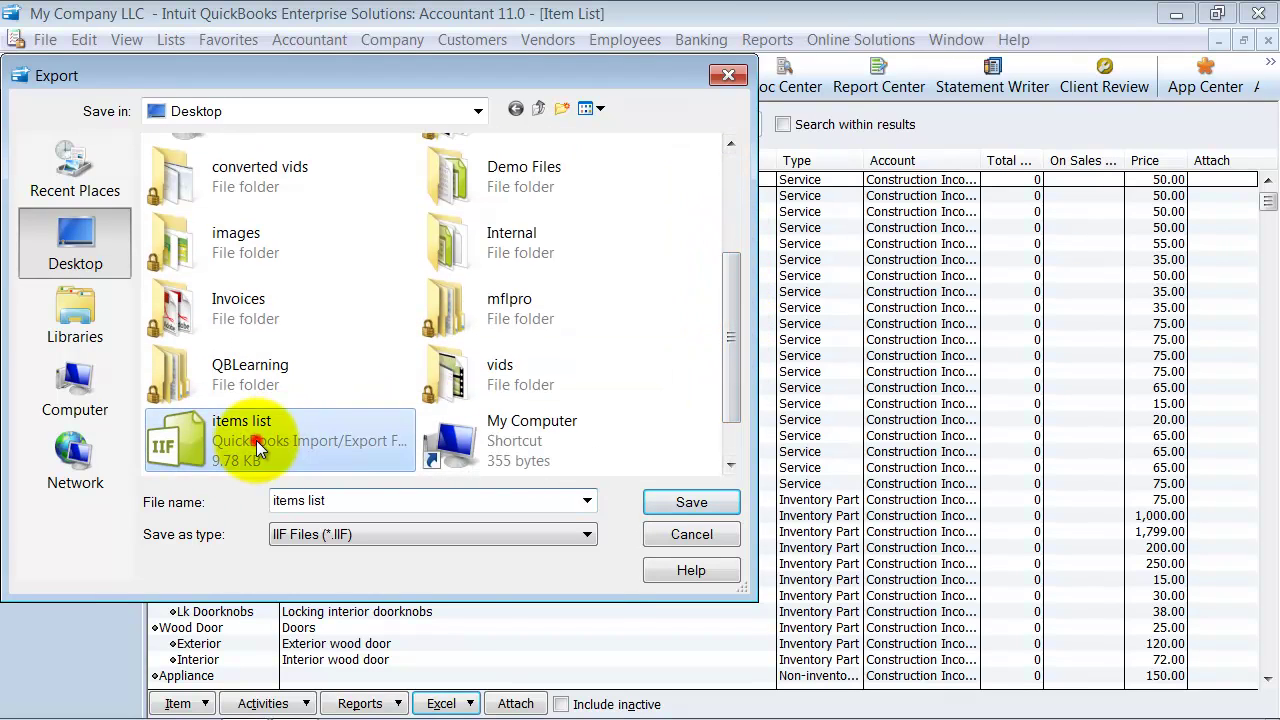
{"action": "left_click_drag", "start_coordinate": [272, 500], "coordinate": [356, 498]}
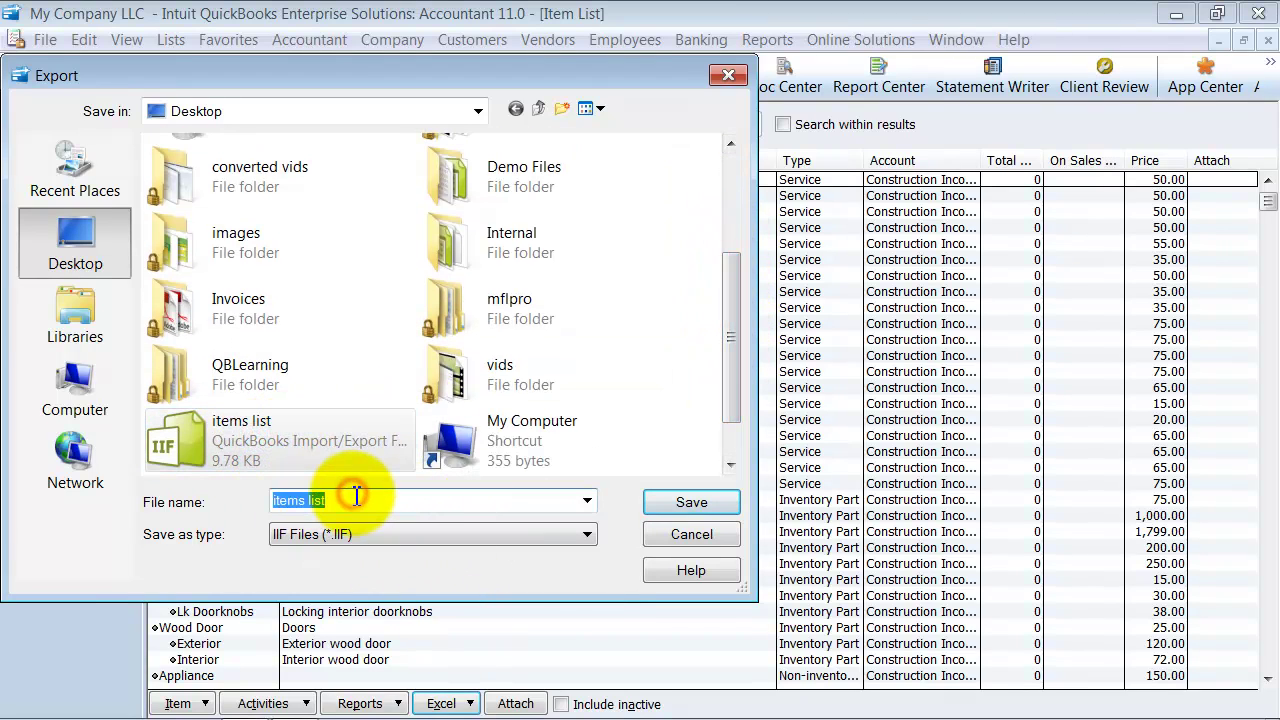
{"action": "type", "text": ".iif"}
{"action": "left_click", "coordinate": [678, 510]}
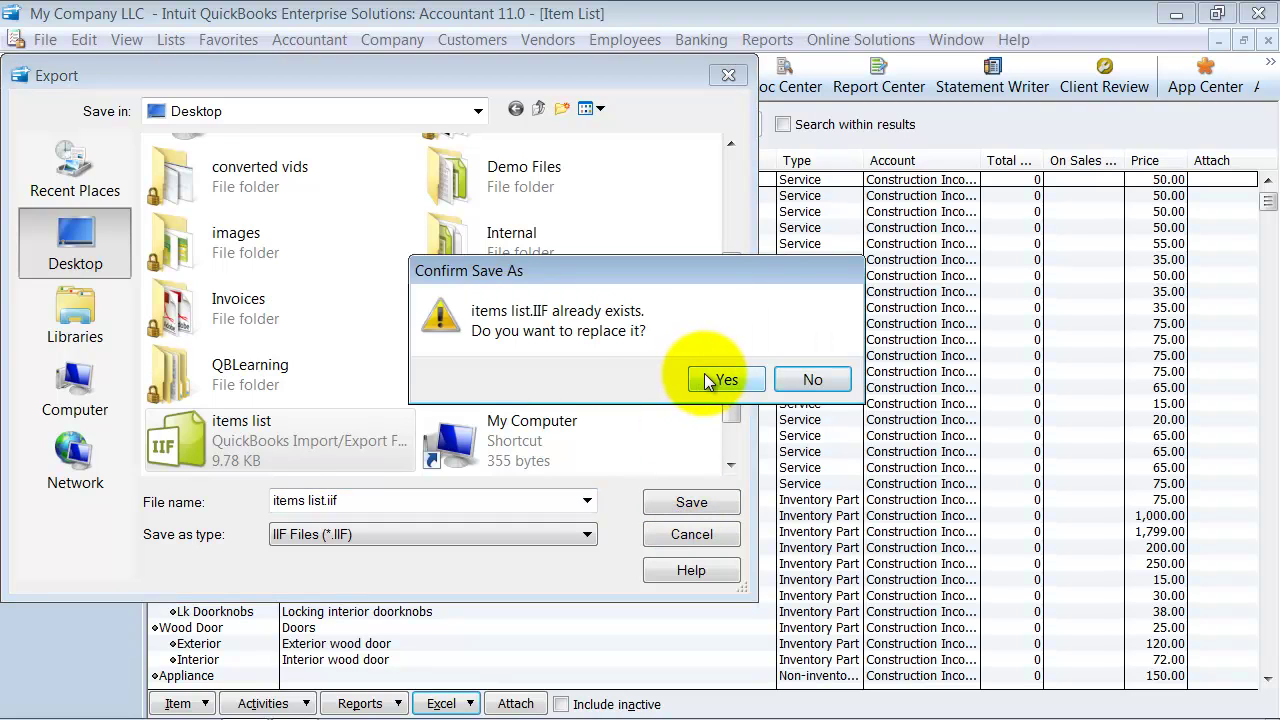
{"action": "left_click", "coordinate": [724, 380]}
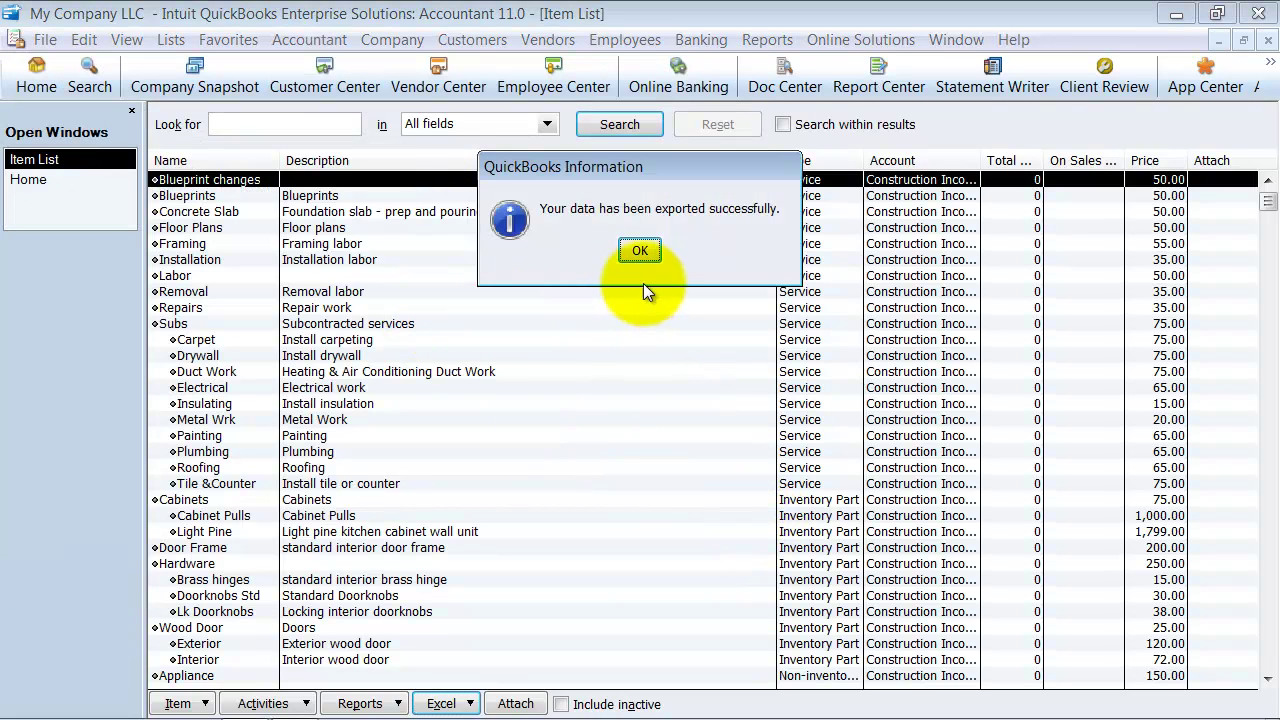
{"action": "left_click", "coordinate": [642, 253]}
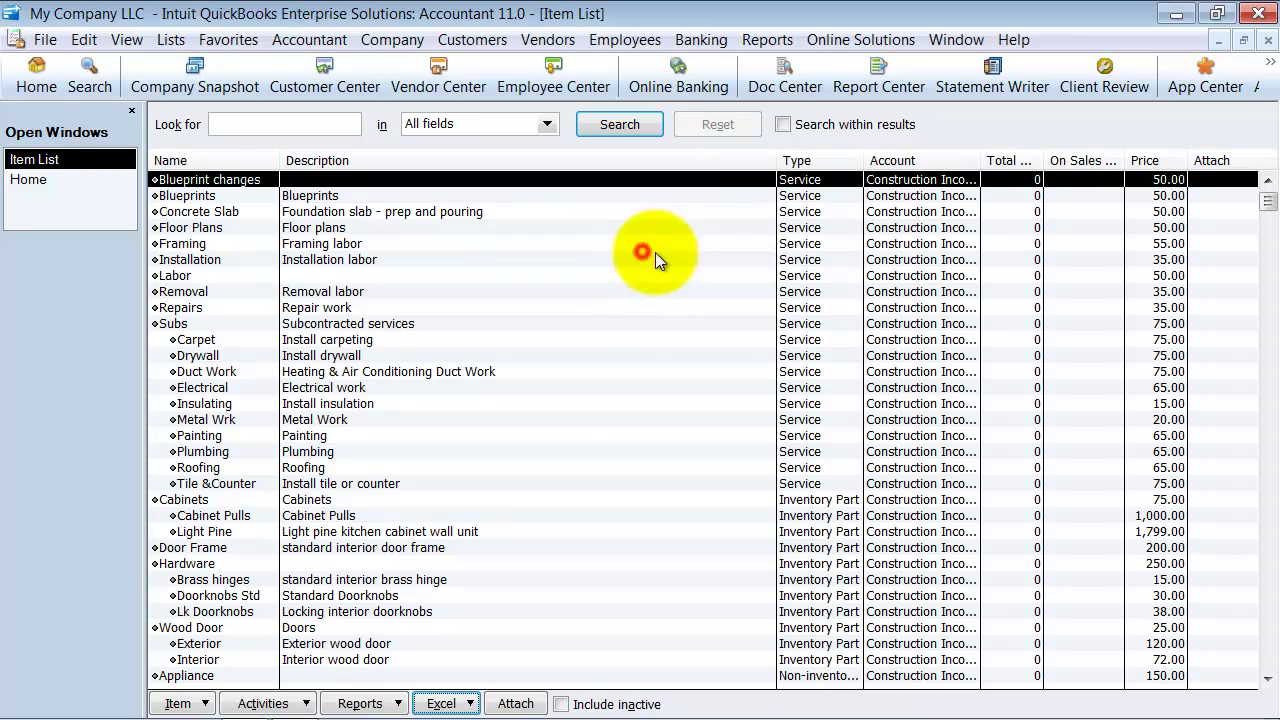
Step: Launch Microsoft Office Excel 2007 and browse to the Desktop folder to open a file
{"action": "left_click", "coordinate": [28, 700]}
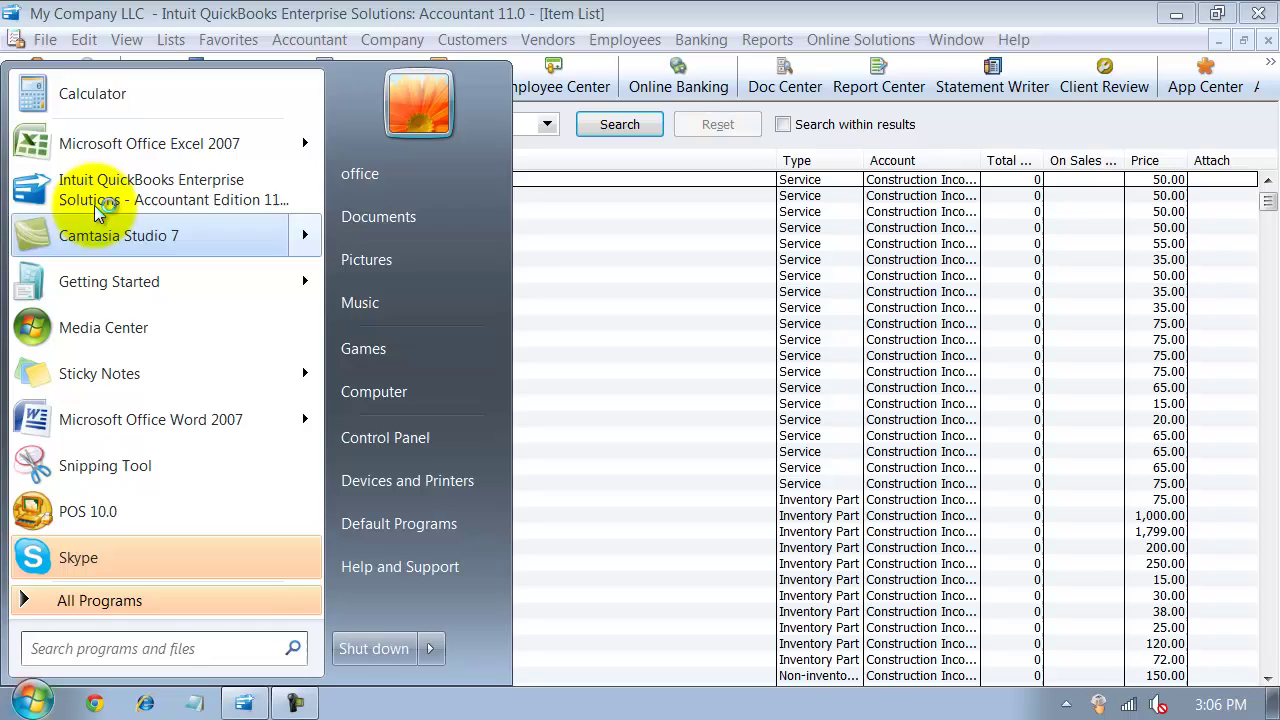
{"action": "left_click", "coordinate": [100, 140]}
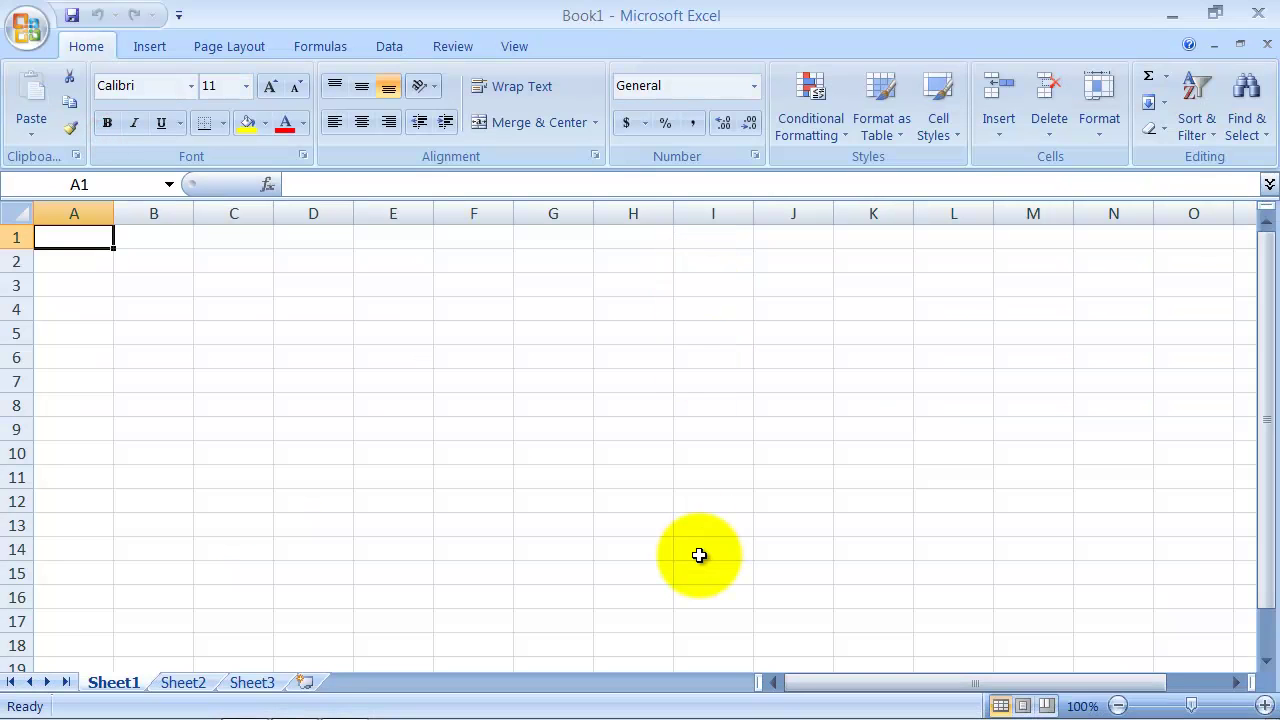
{"action": "left_click", "coordinate": [22, 28]}
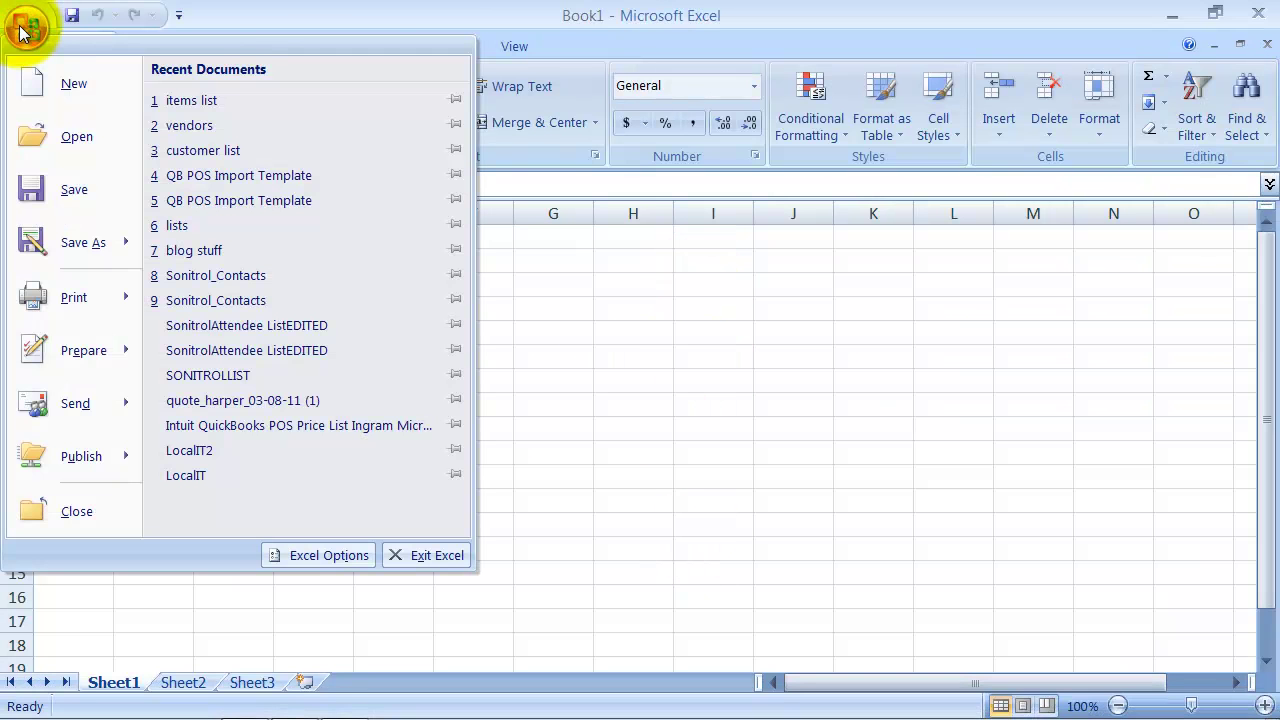
{"action": "left_click", "coordinate": [53, 133]}
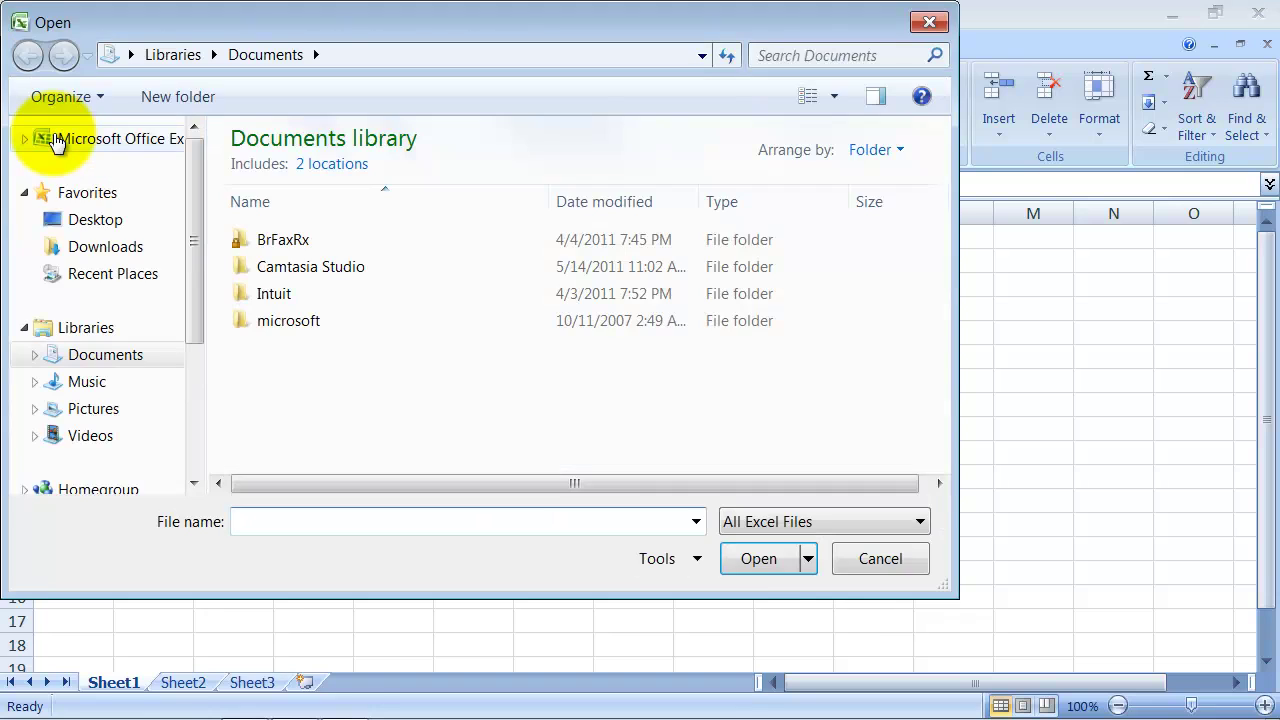
{"action": "left_click", "coordinate": [90, 220]}
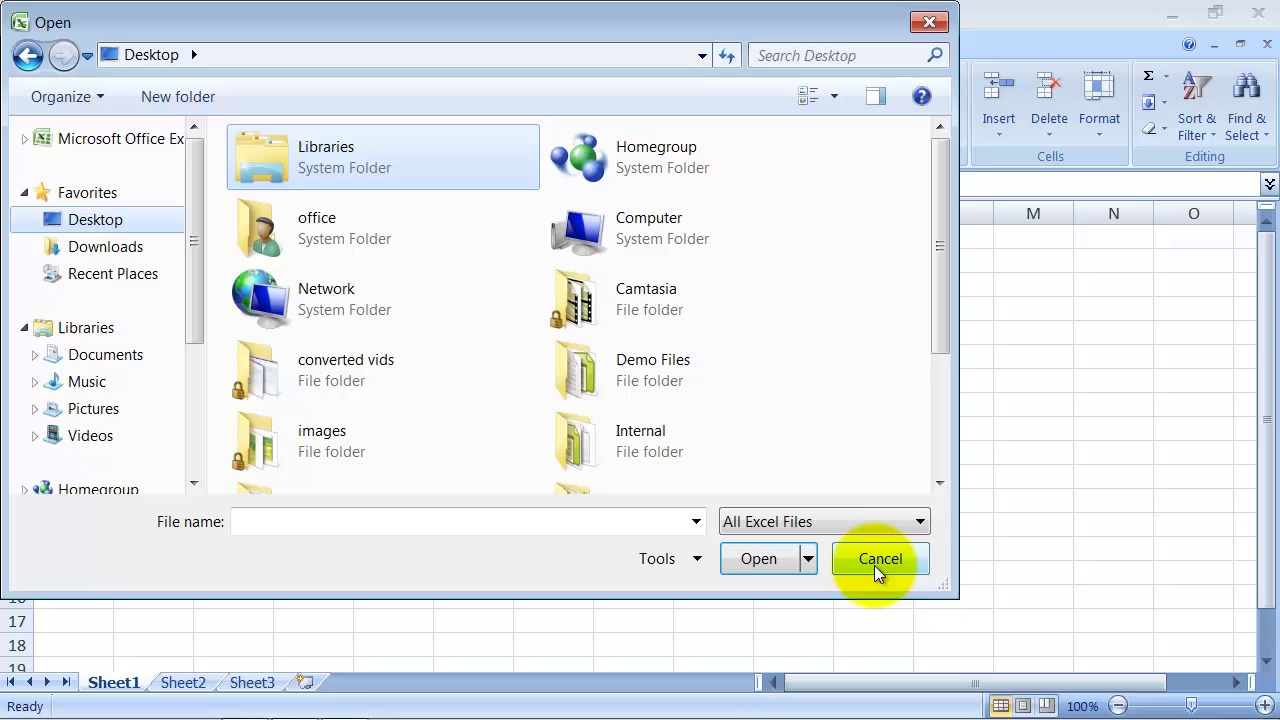
Step: Show all file types, open the items list IIF file and finish the text import with the default delimited settings
{"action": "left_click", "coordinate": [773, 528]}
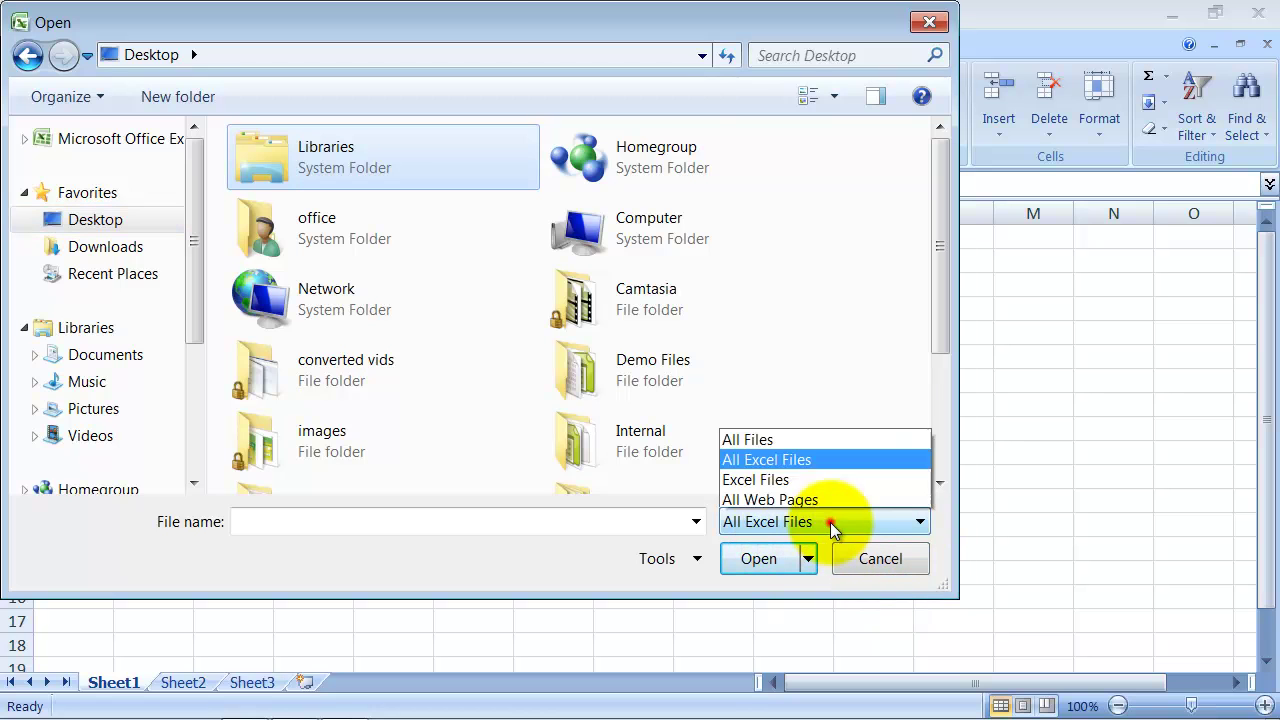
{"action": "left_click", "coordinate": [762, 91]}
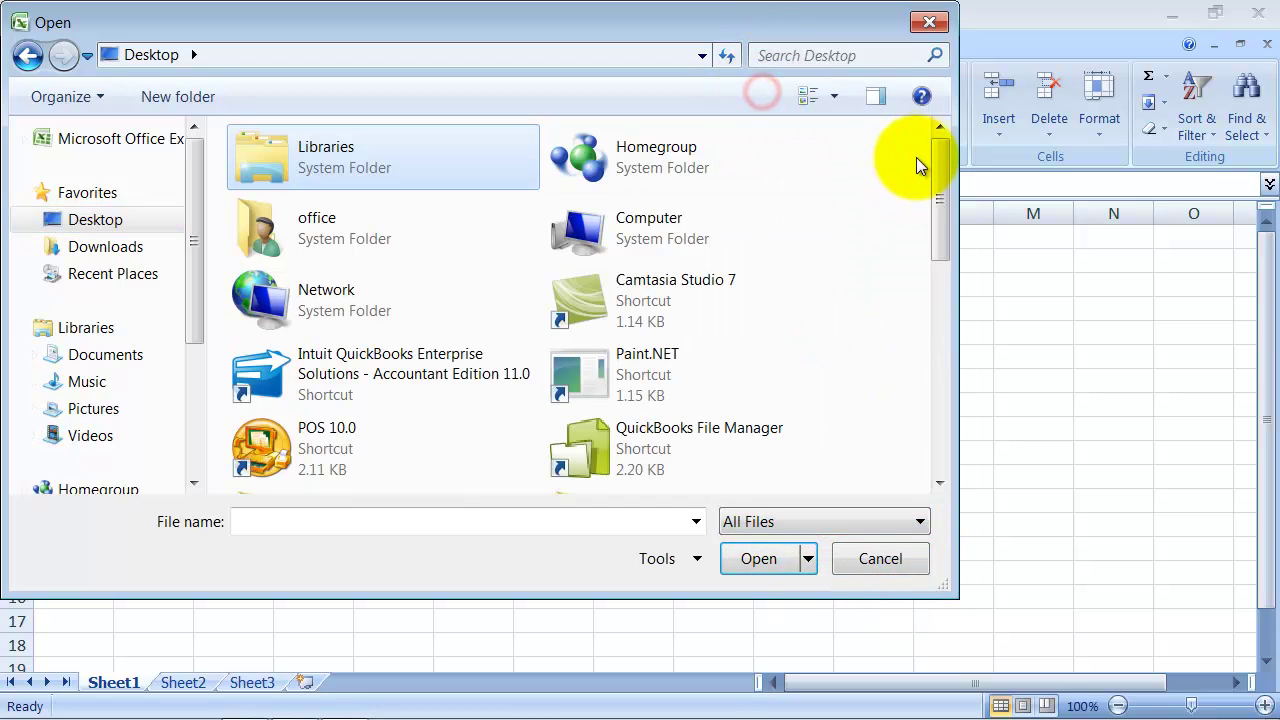
{"action": "left_click_drag", "start_coordinate": [944, 179], "coordinate": [966, 337]}
{"action": "double_click", "coordinate": [324, 466]}
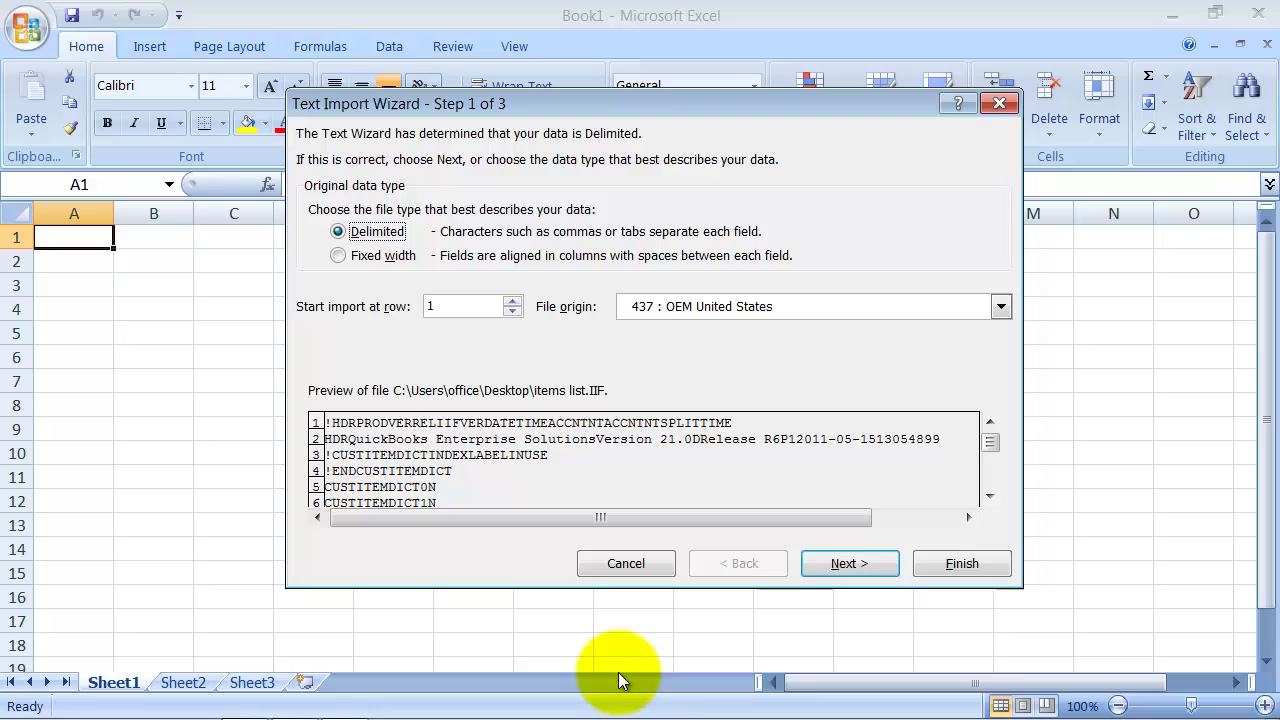
{"action": "left_click", "coordinate": [973, 563]}
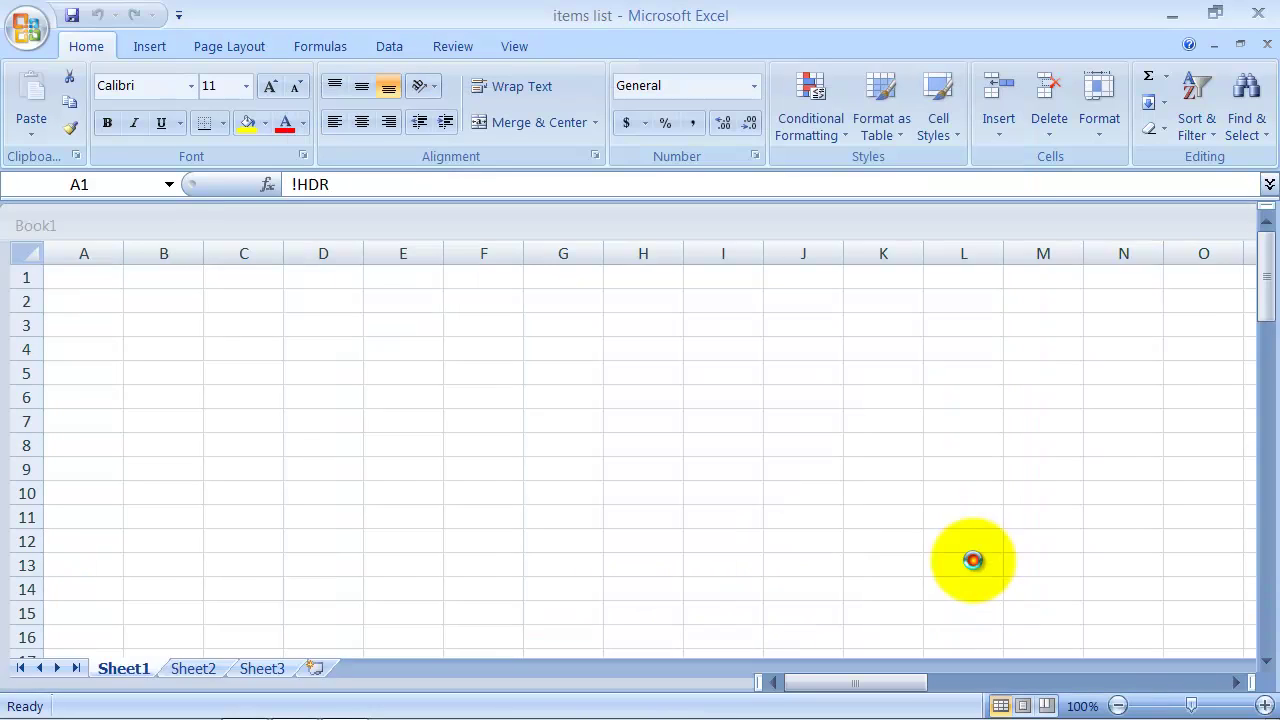
Step: Delete rows 1 to 20 so the !INVITEM header row becomes the first row of the sheet
{"action": "scroll", "coordinate": [317, 385], "scroll_direction": "down", "scroll_amount": 3}
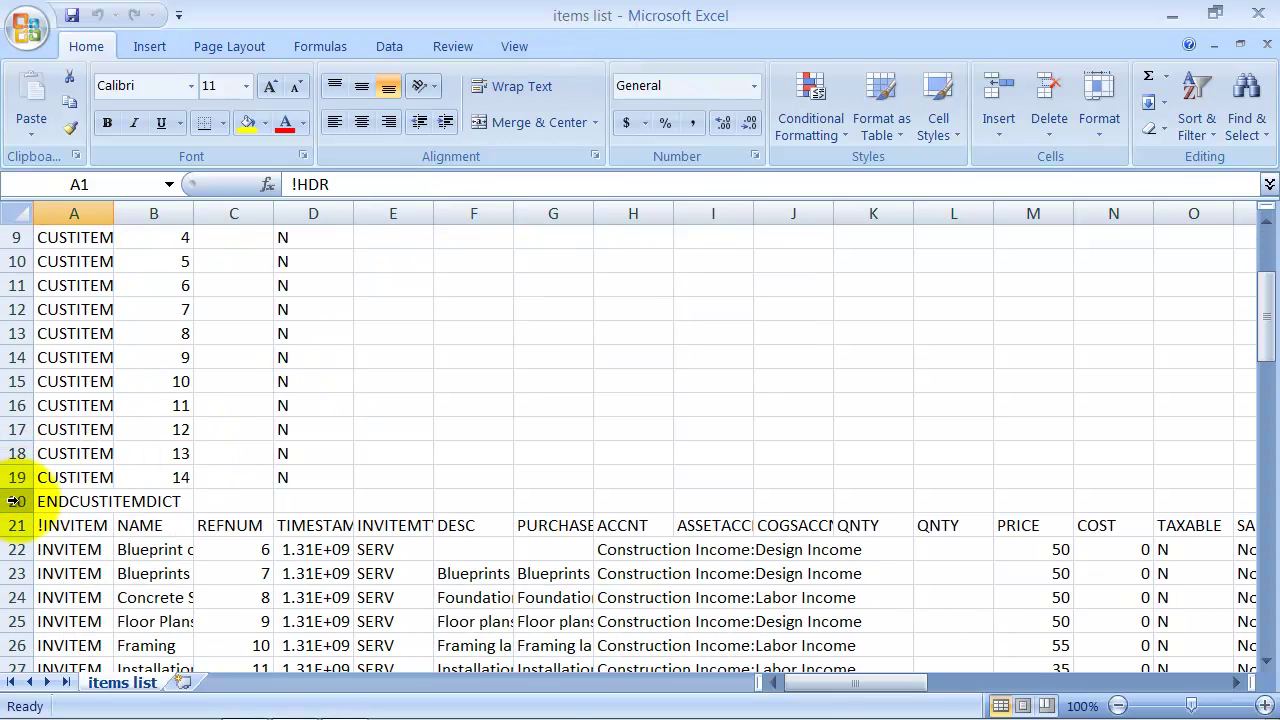
{"action": "left_click_drag", "start_coordinate": [14, 501], "coordinate": [100, 235]}
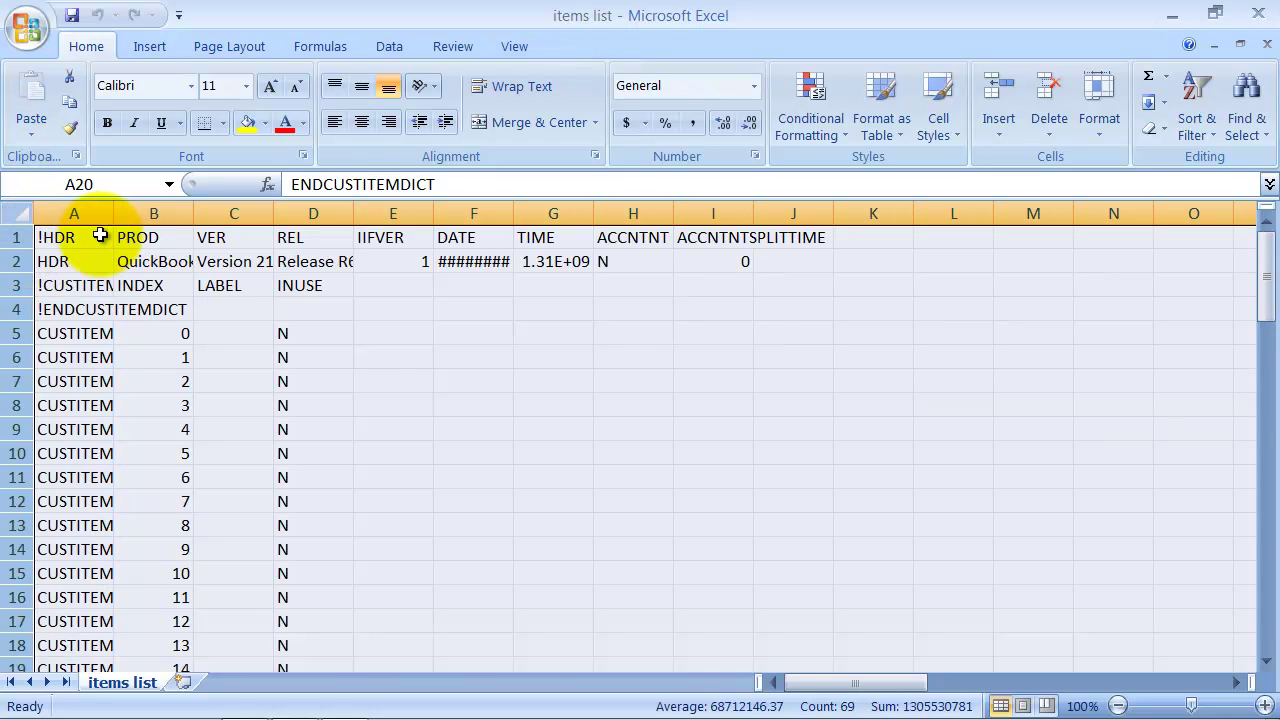
{"action": "right_click", "coordinate": [100, 235]}
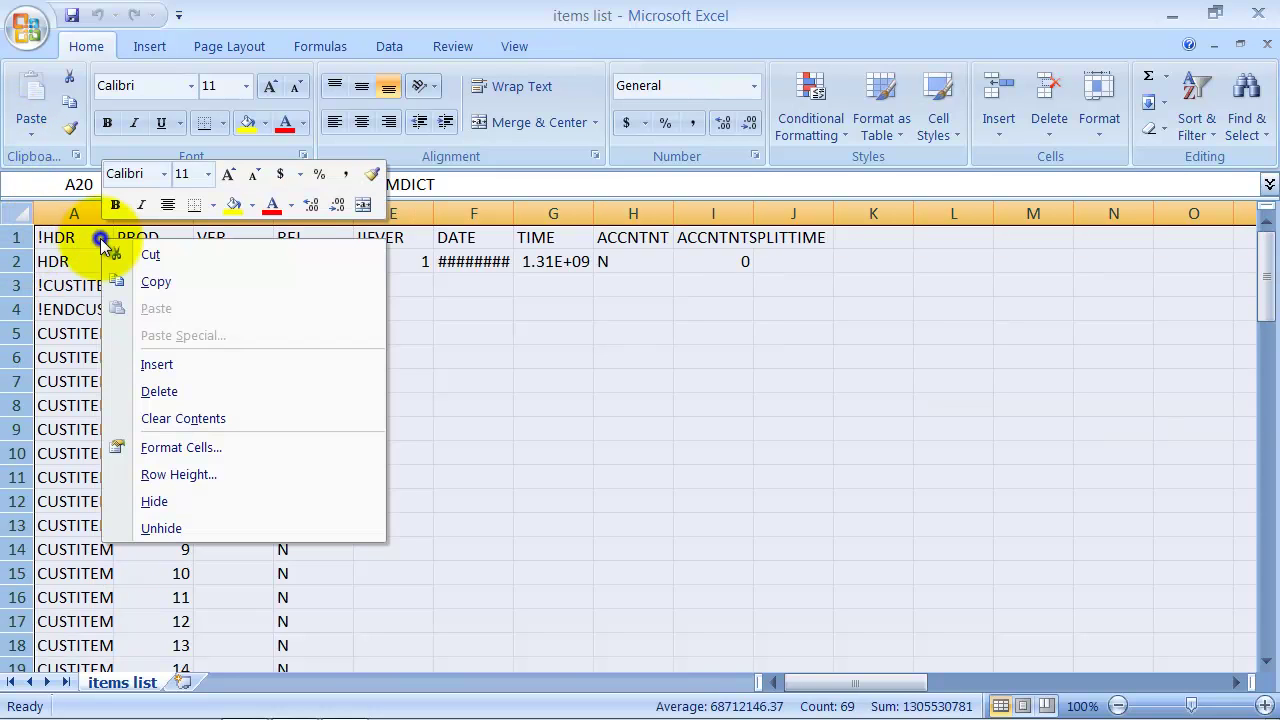
{"action": "left_click", "coordinate": [231, 390]}
{"action": "left_click", "coordinate": [205, 405]}
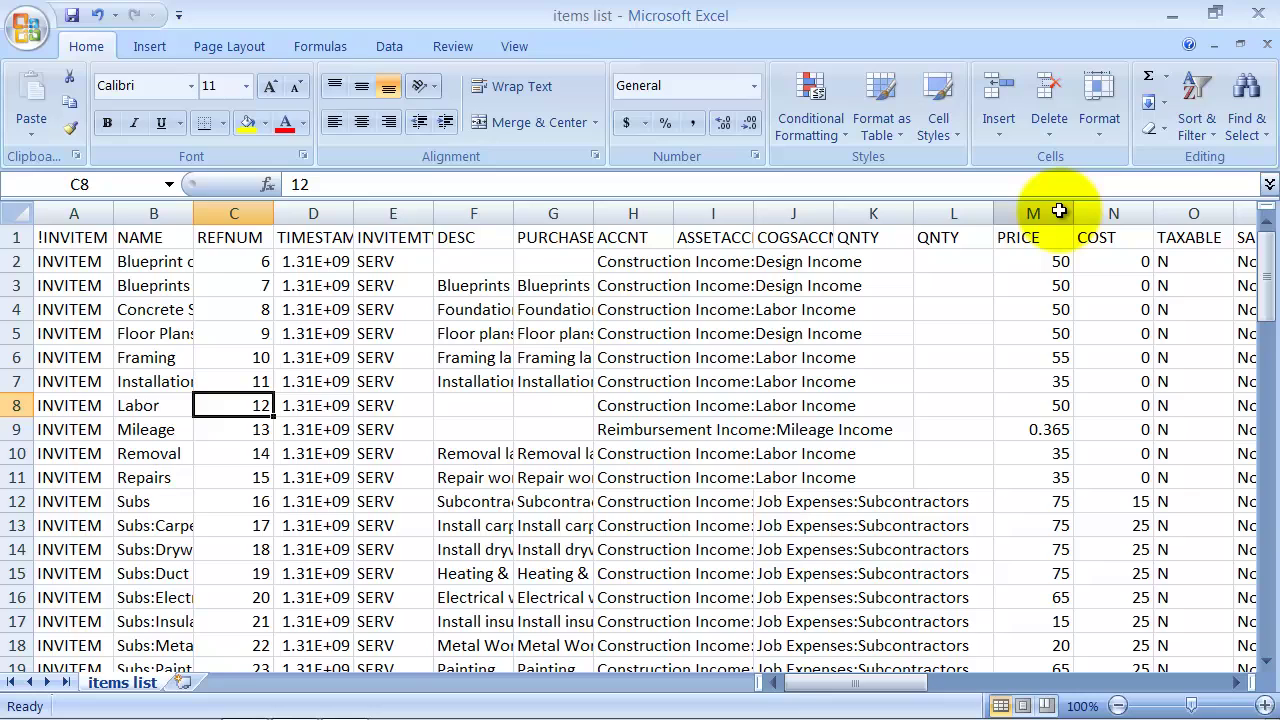
Step: Copy the PRICE column M and insert the copied cells as a duplicate PRICE column beside it
{"action": "left_click_drag", "start_coordinate": [857, 682], "coordinate": [890, 674]}
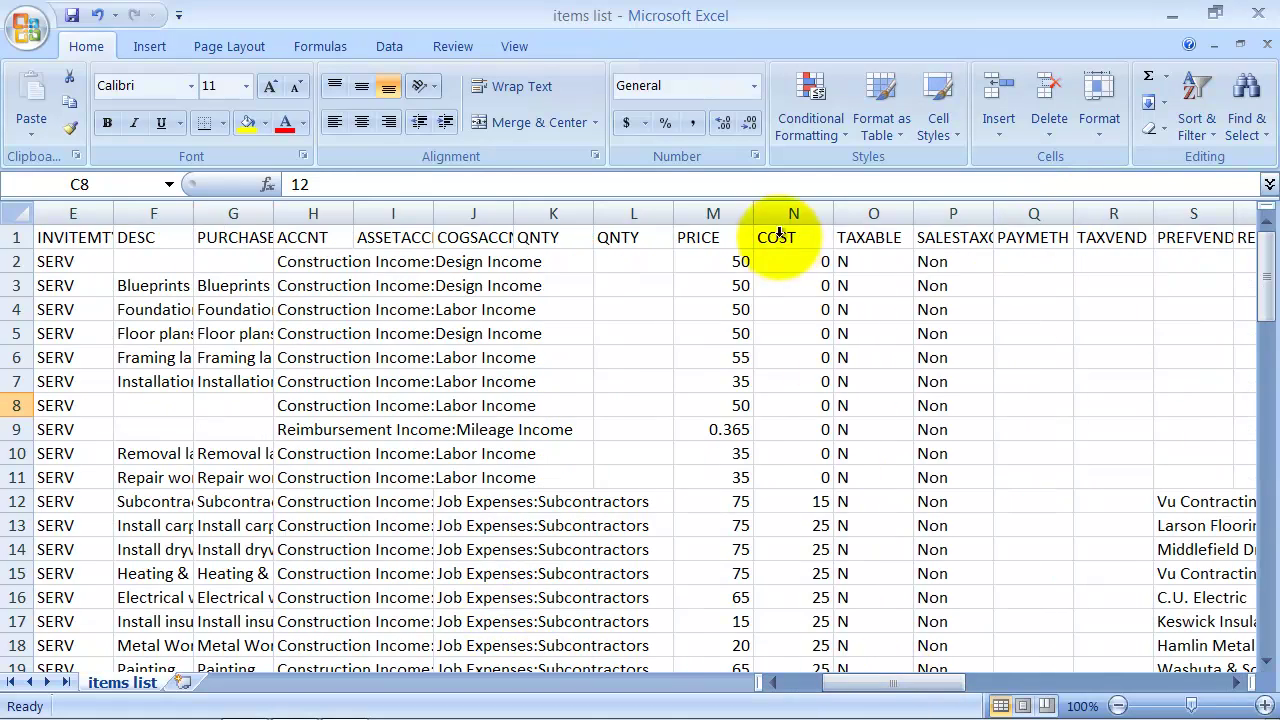
{"action": "left_click", "coordinate": [731, 212]}
{"action": "right_click", "coordinate": [731, 220]}
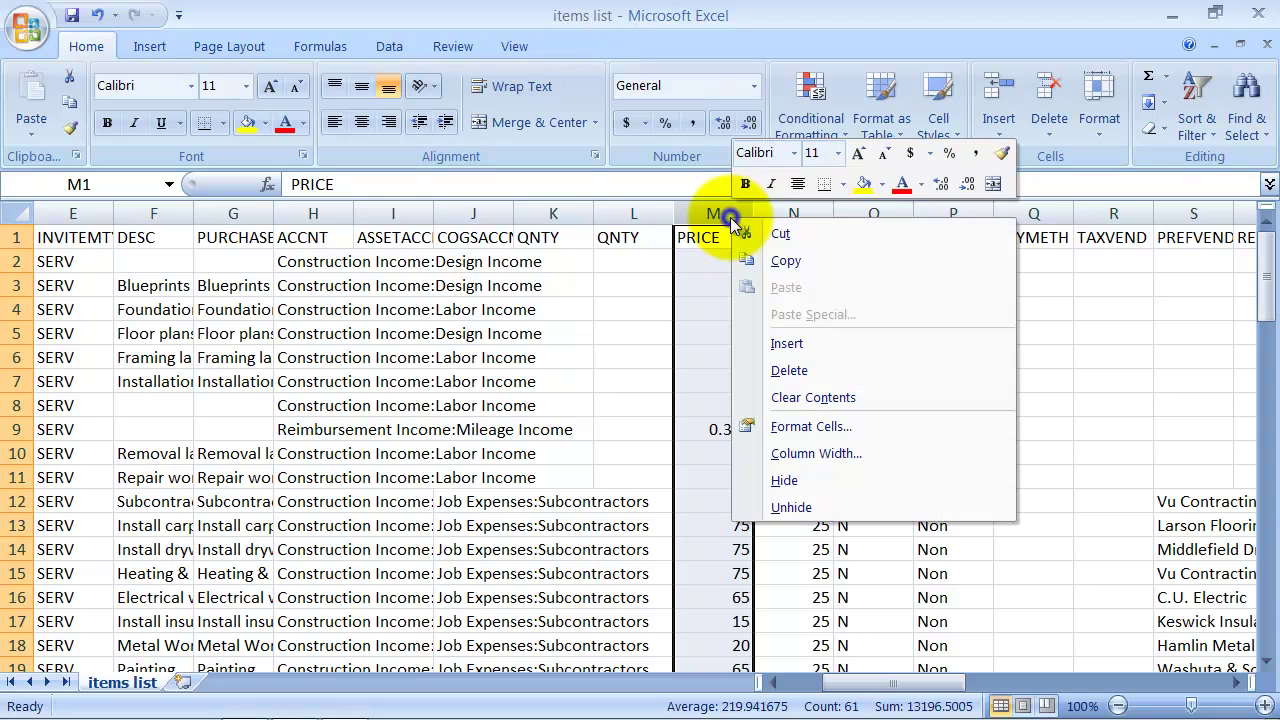
{"action": "left_click", "coordinate": [772, 260]}
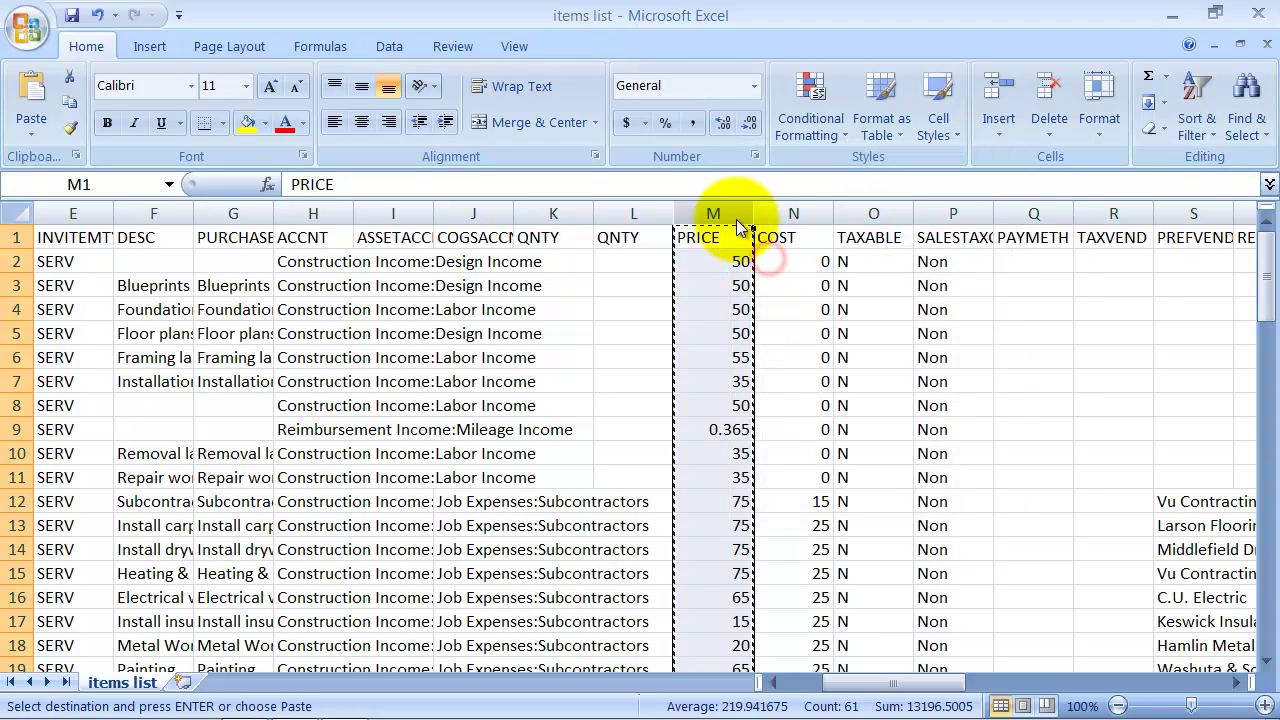
{"action": "right_click", "coordinate": [718, 214]}
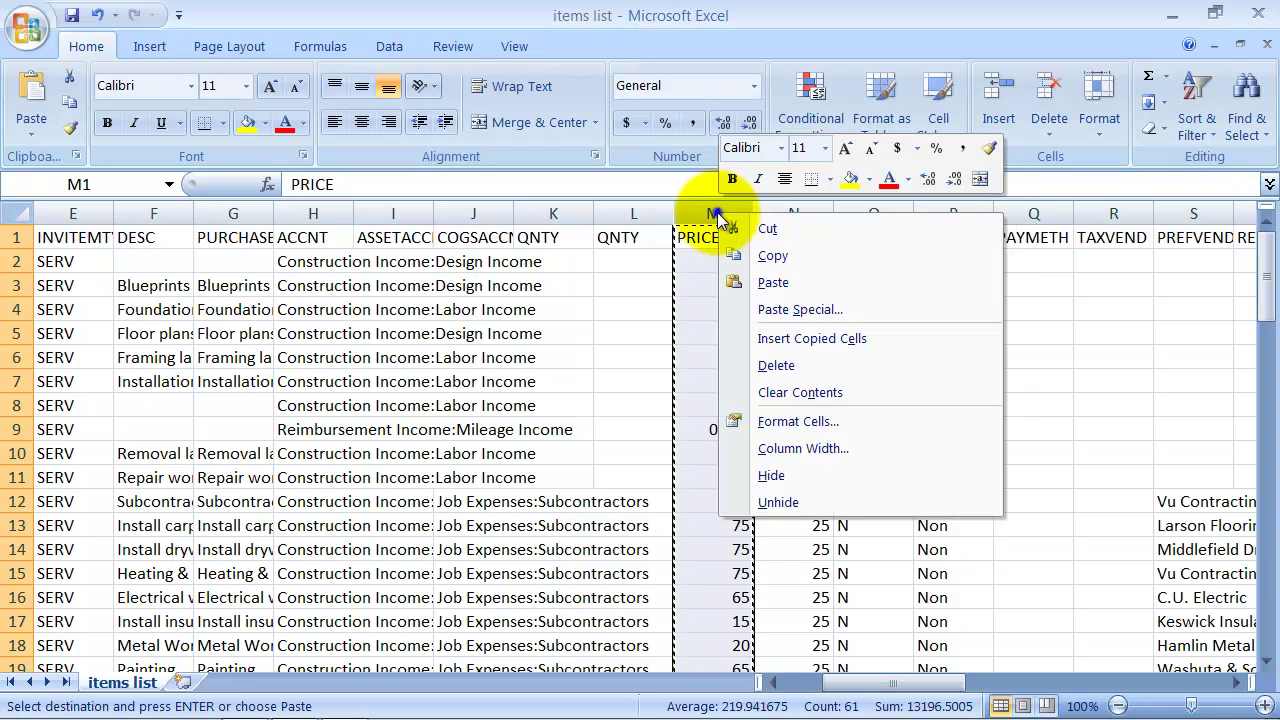
{"action": "left_click", "coordinate": [805, 338]}
{"action": "left_click", "coordinate": [790, 305]}
{"action": "left_click", "coordinate": [815, 500]}
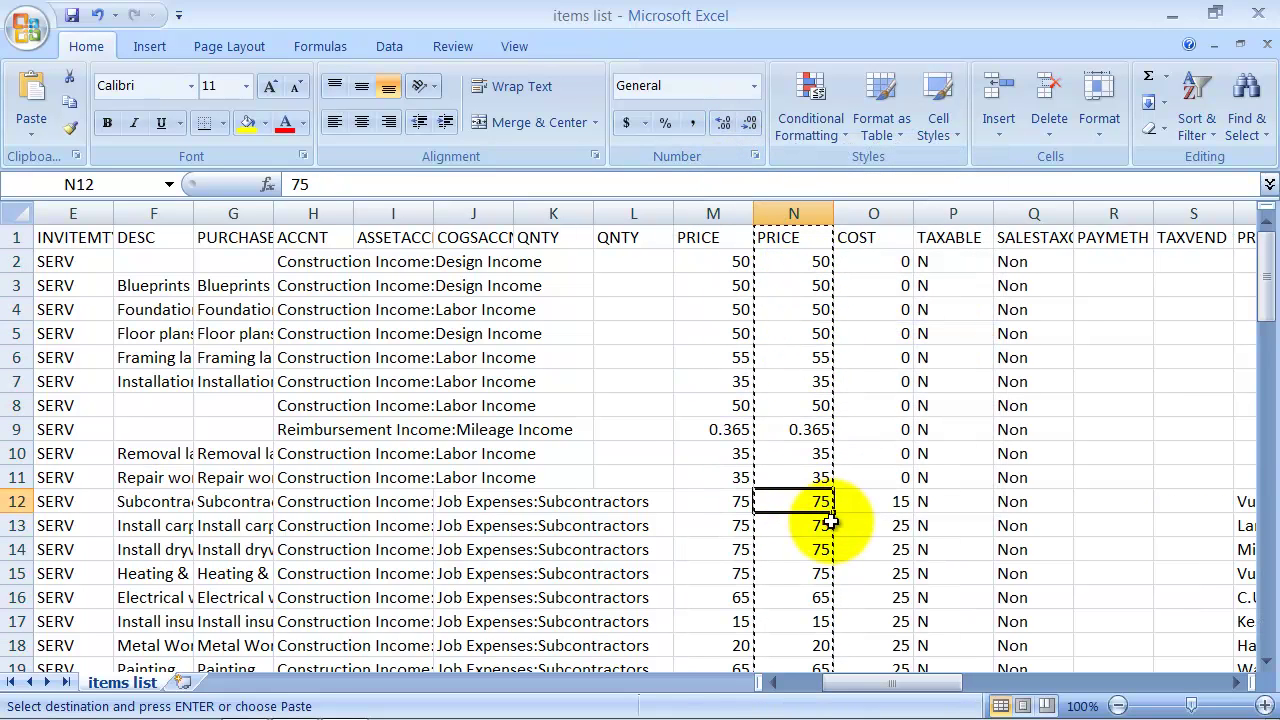
Step: Enter the formula =M2*1.05 in cell N2 of the duplicate PRICE column
{"action": "left_click", "coordinate": [782, 262]}
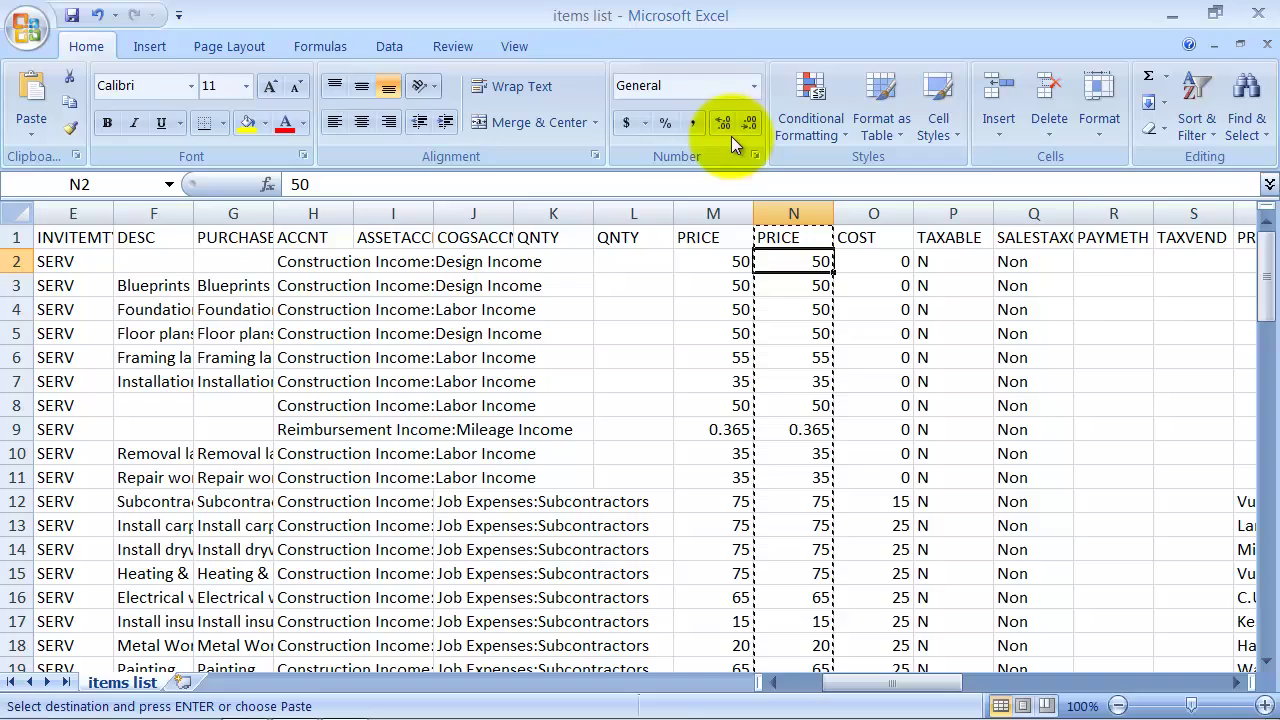
{"action": "mouse_move", "coordinate": [787, 712]}
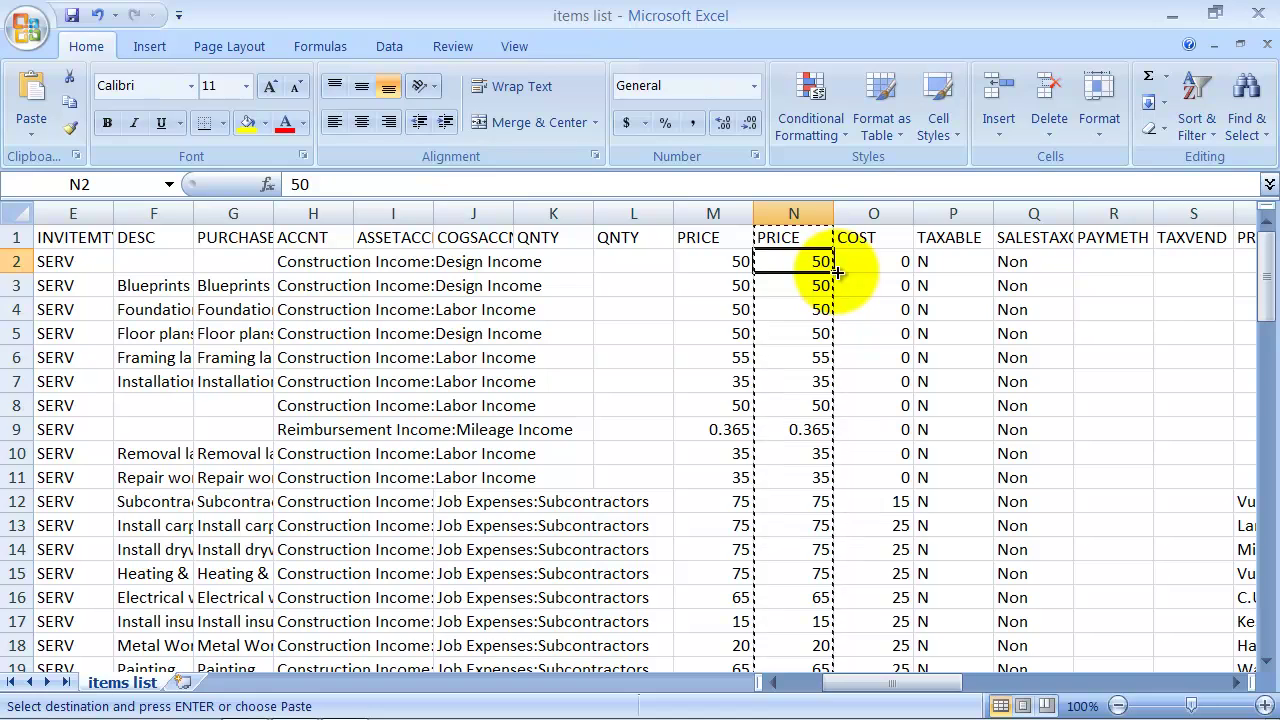
{"action": "type", "text": "="}
{"action": "left_click", "coordinate": [740, 262]}
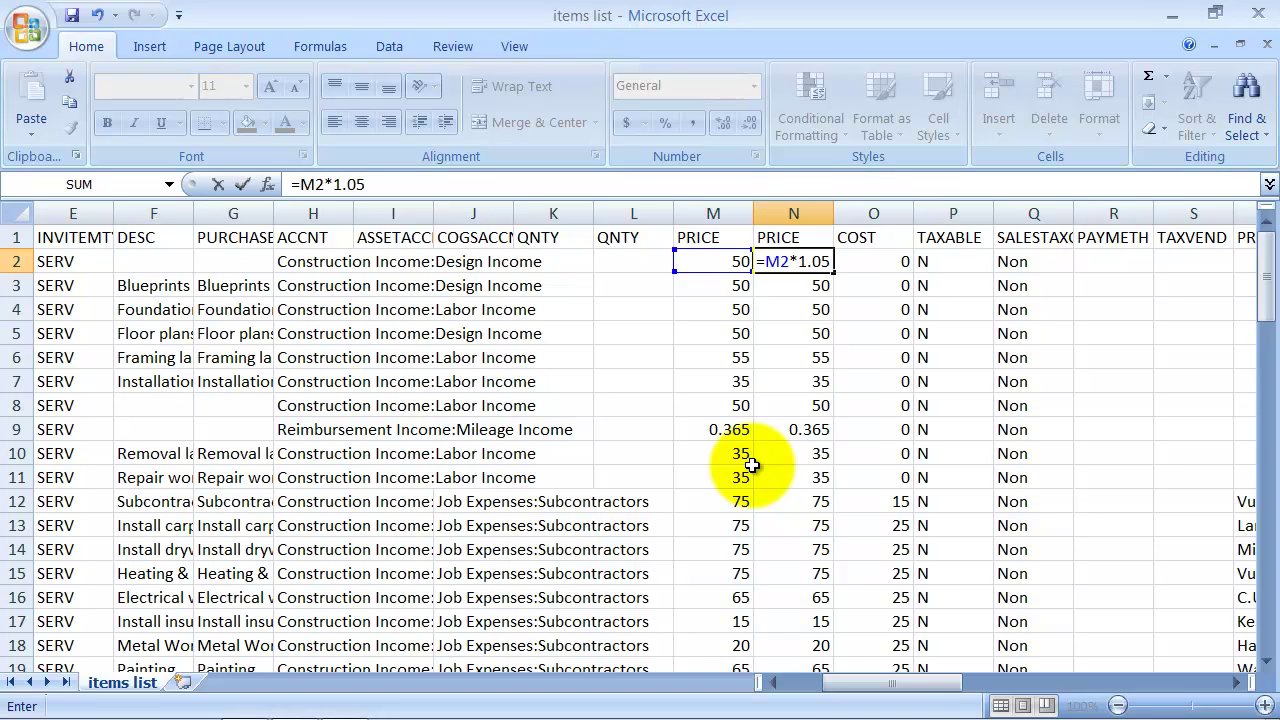
{"action": "key", "text": "Return"}
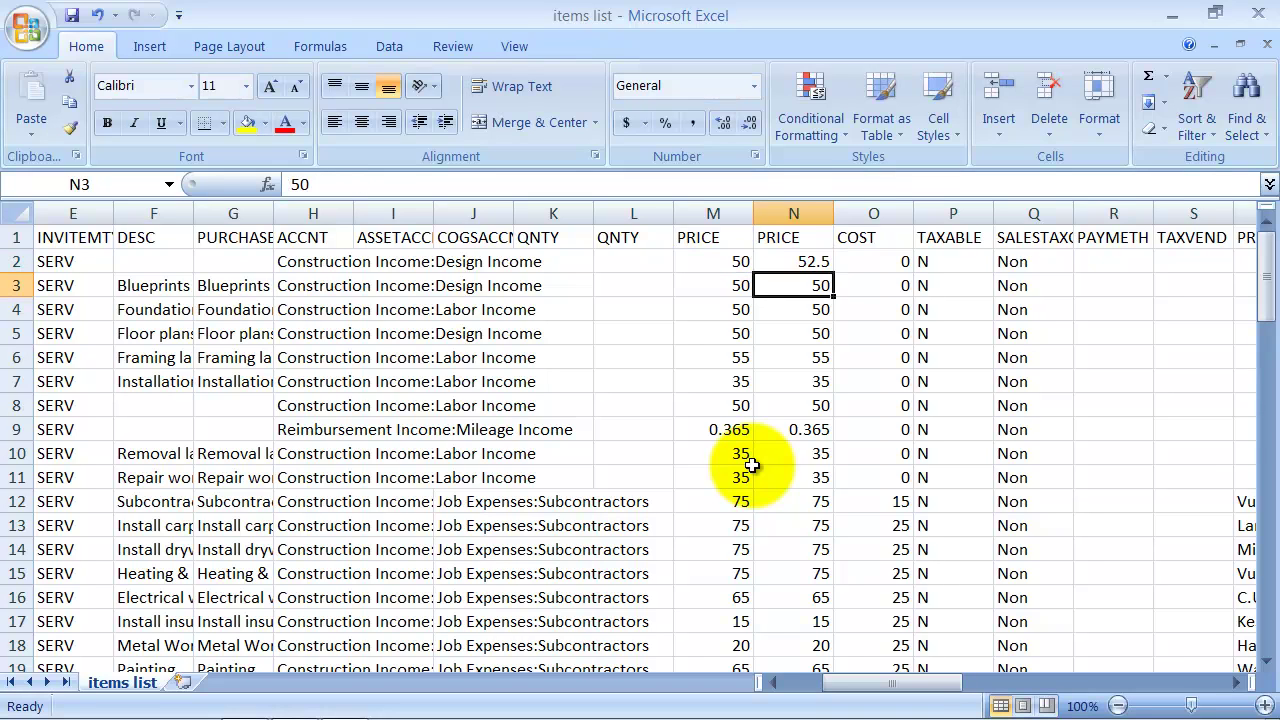
Step: Fill the 5% price increase formula from cell N2 down through the item rows of column N
{"action": "left_click", "coordinate": [803, 259]}
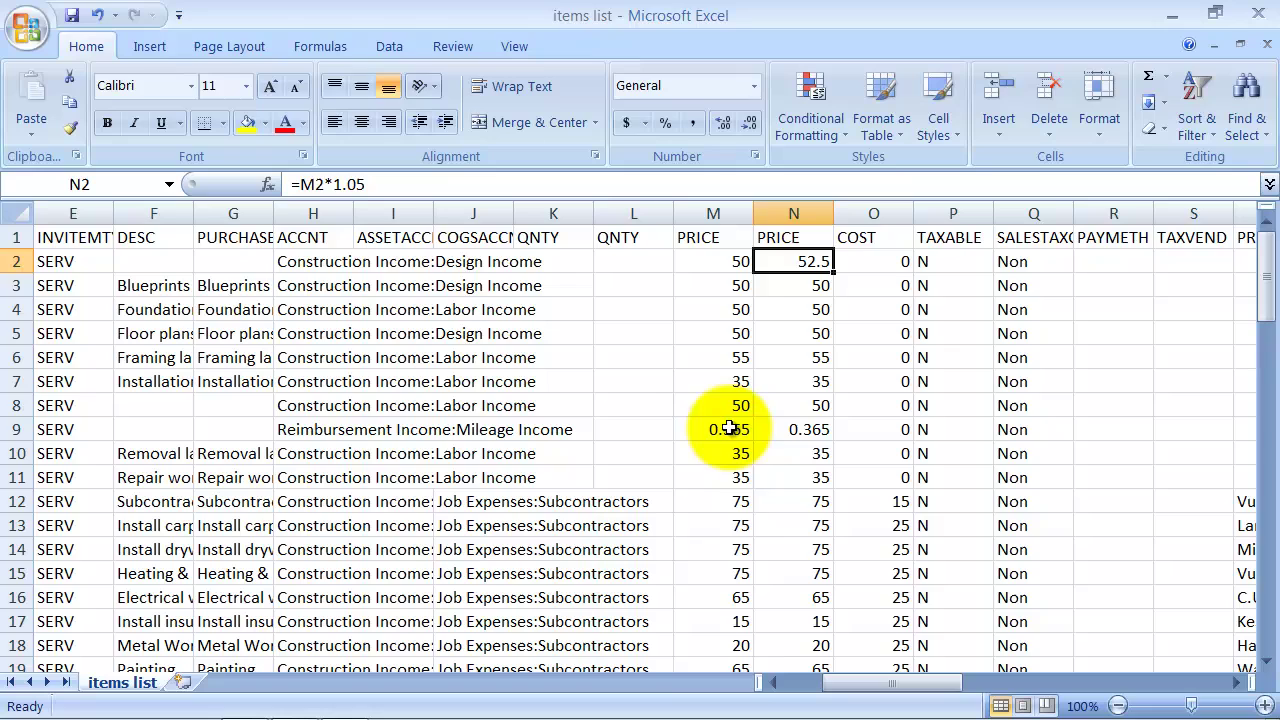
{"action": "left_click", "coordinate": [835, 272]}
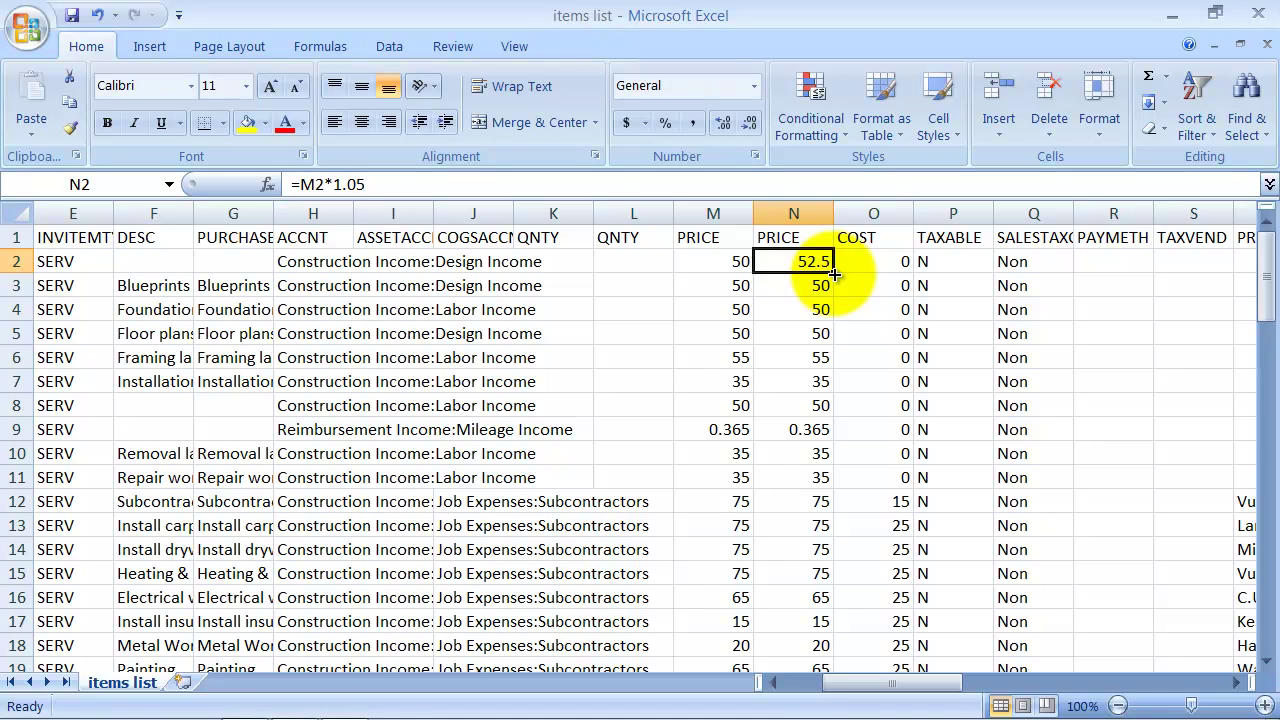
{"action": "double_click", "coordinate": [833, 273]}
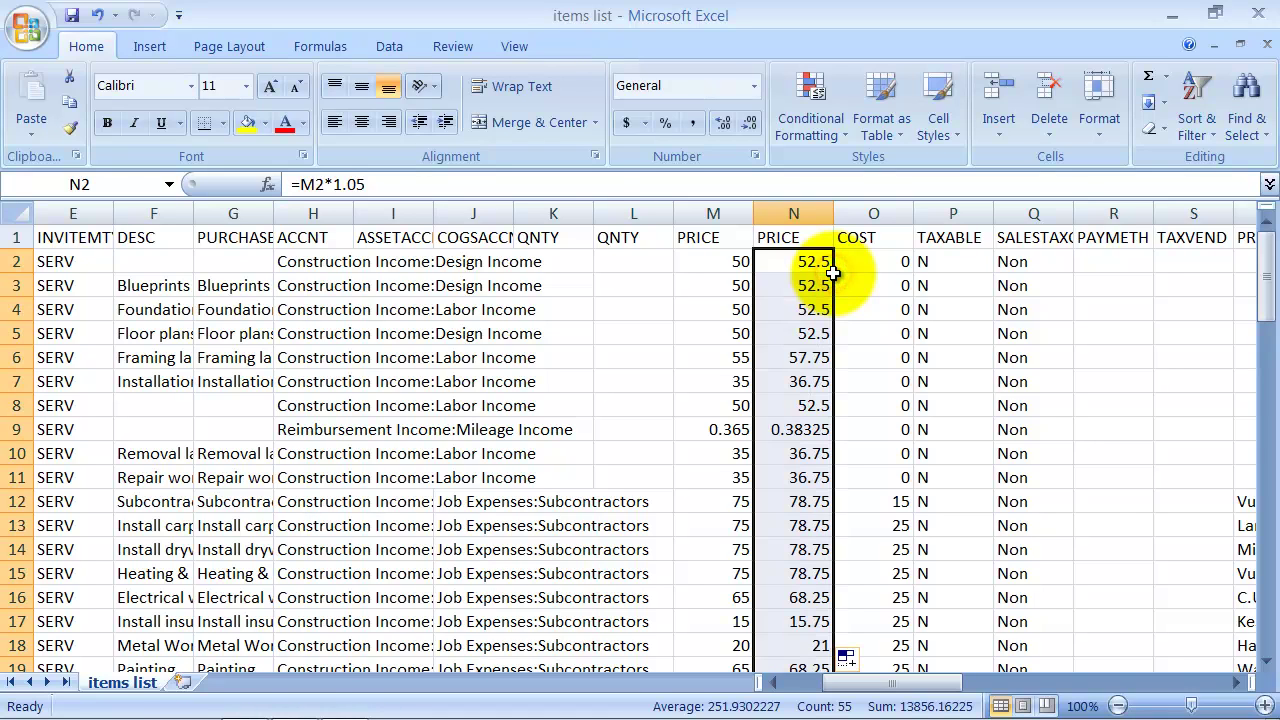
Step: Delete the rows from row 48 downward, covering the OTHC, SUBT and COMPTAX items below the PART items
{"action": "scroll", "coordinate": [868, 434], "scroll_direction": "down", "scroll_amount": 4}
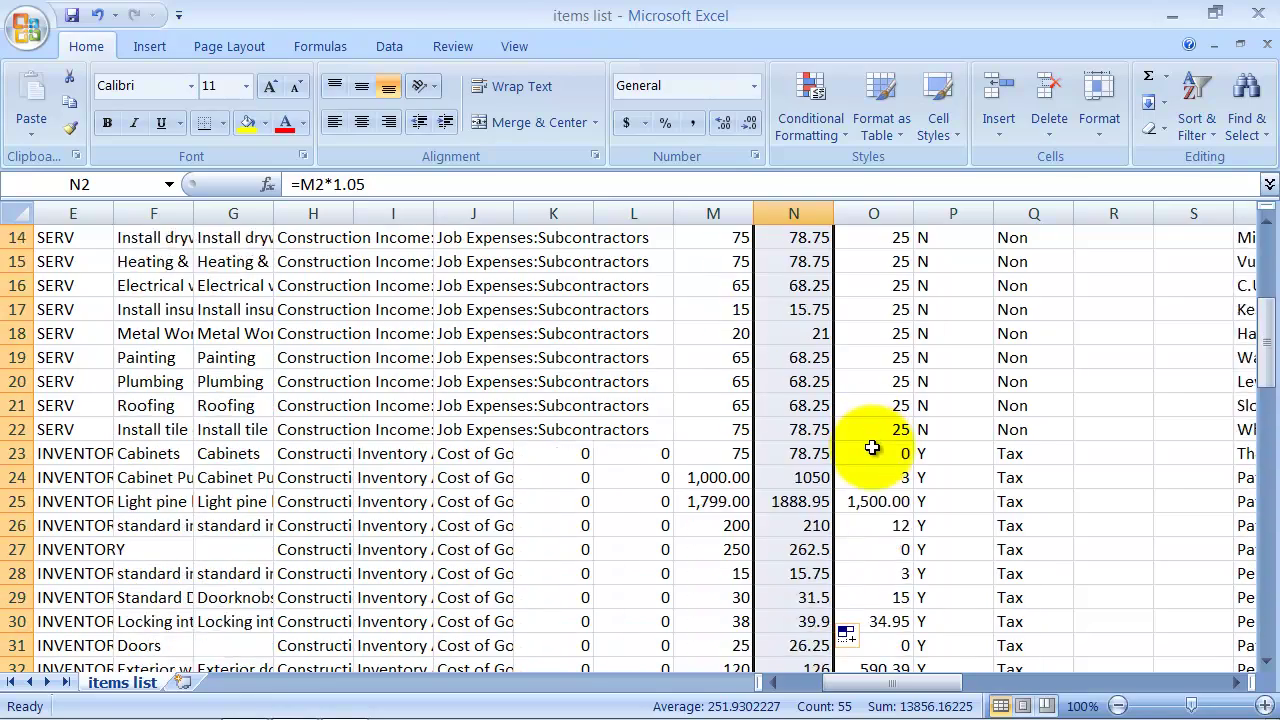
{"action": "scroll", "coordinate": [872, 448], "scroll_direction": "down", "scroll_amount": 4}
{"action": "scroll", "coordinate": [872, 452], "scroll_direction": "down", "scroll_amount": 6}
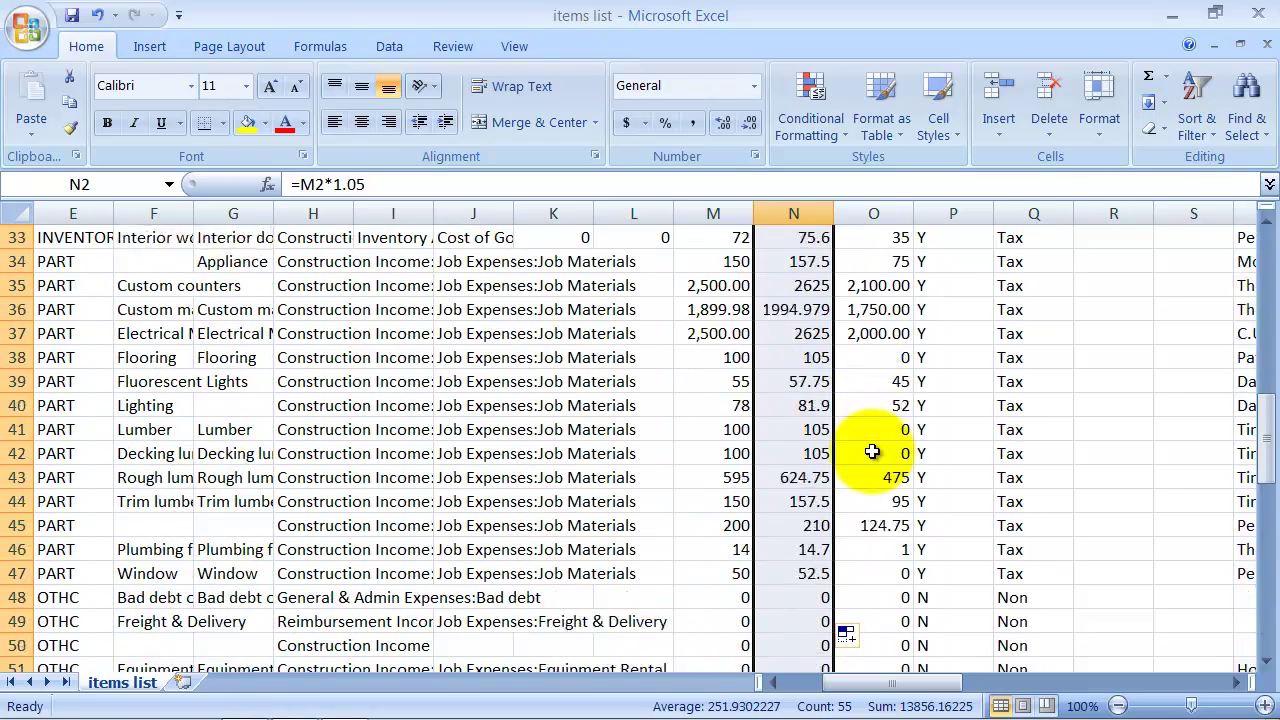
{"action": "scroll", "coordinate": [872, 453], "scroll_direction": "down", "scroll_amount": 2}
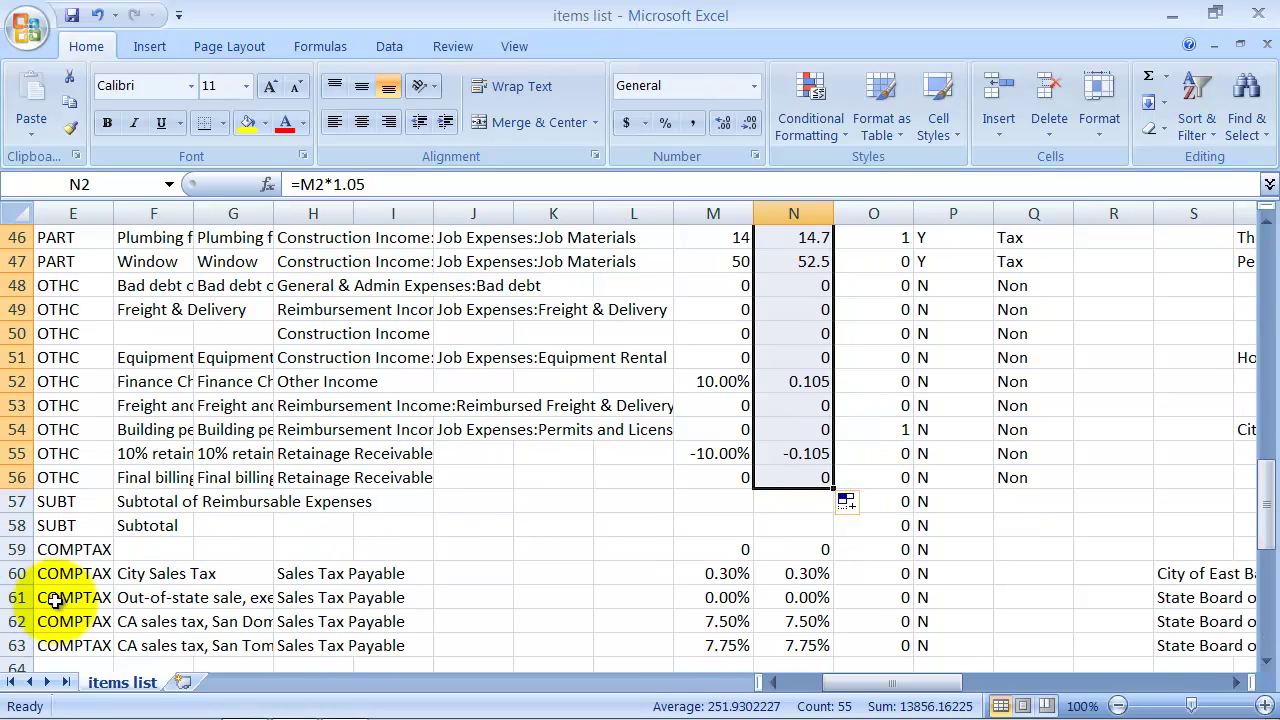
{"action": "scroll", "coordinate": [63, 467], "scroll_direction": "up", "scroll_amount": 1}
{"action": "scroll", "coordinate": [90, 305], "scroll_direction": "up", "scroll_amount": 2}
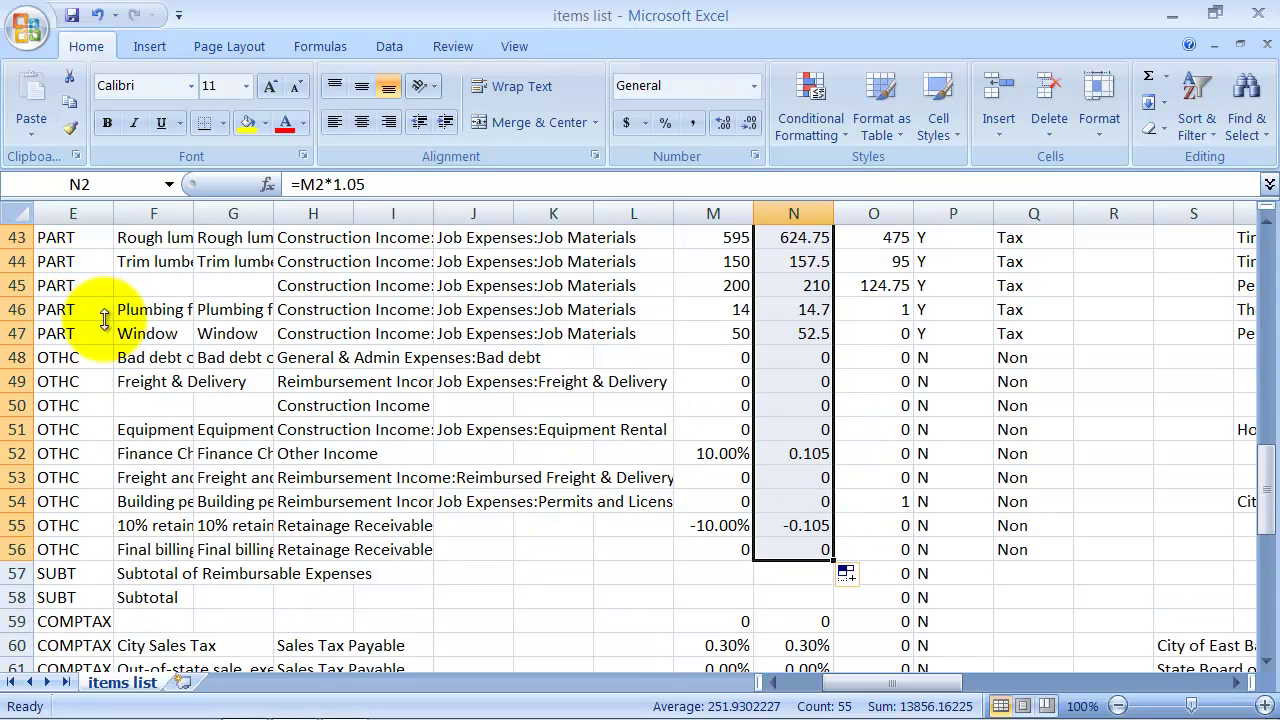
{"action": "left_click_drag", "start_coordinate": [16, 405], "coordinate": [57, 566]}
{"action": "right_click", "coordinate": [78, 510]}
{"action": "left_click", "coordinate": [136, 360]}
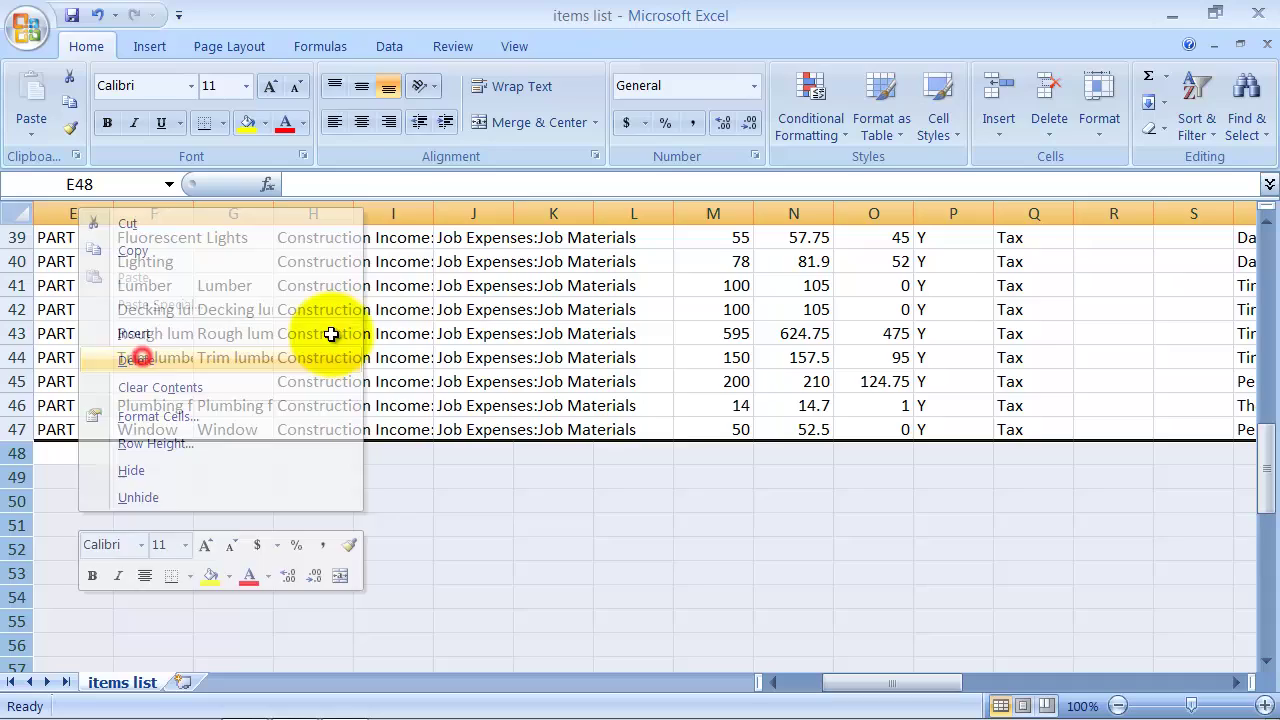
Step: Format the duplicate PRICE column N as Number with 2 decimal places and review the prices
{"action": "scroll", "coordinate": [783, 461], "scroll_direction": "up", "scroll_amount": 1}
{"action": "scroll", "coordinate": [857, 478], "scroll_direction": "up", "scroll_amount": 12}
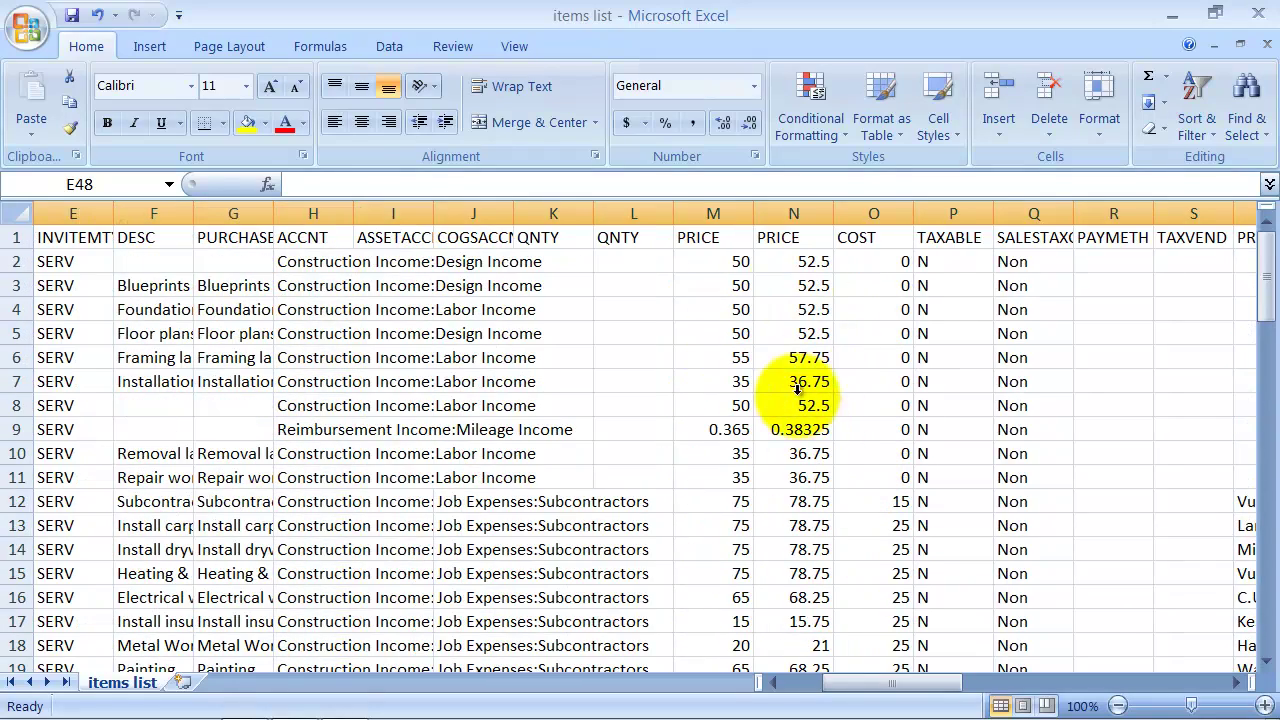
{"action": "left_click", "coordinate": [789, 215]}
{"action": "right_click", "coordinate": [786, 217]}
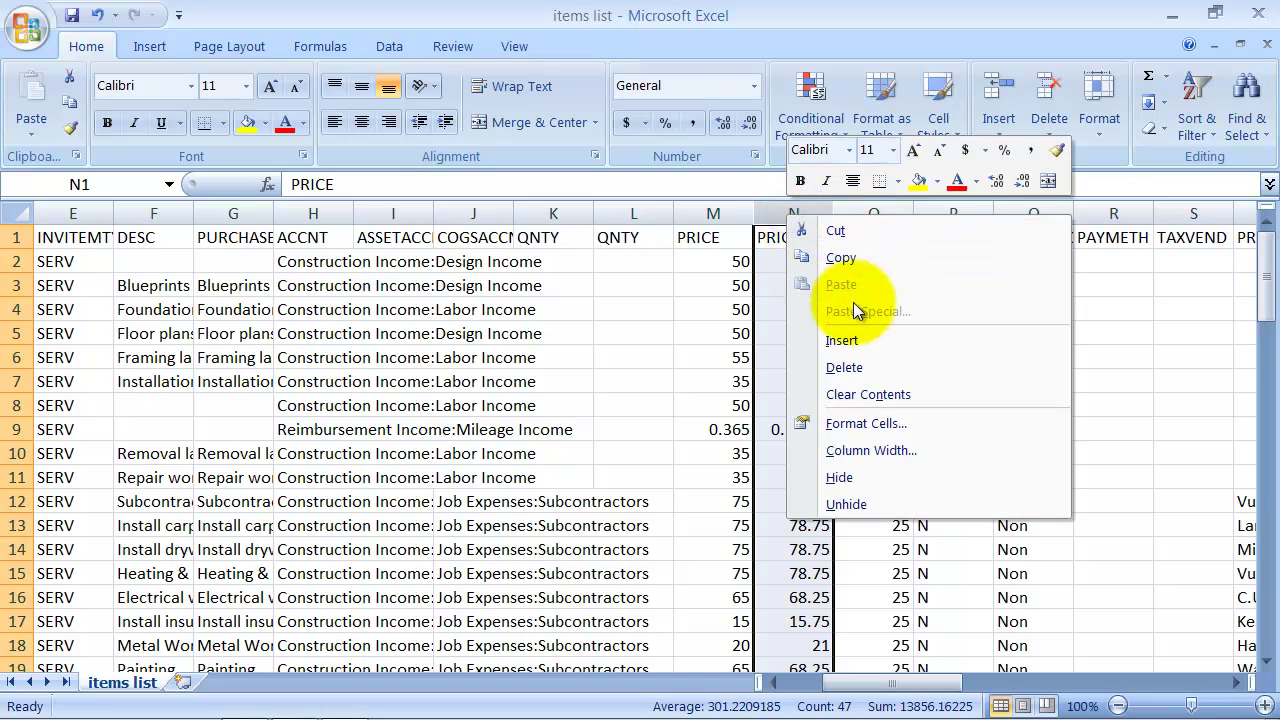
{"action": "left_click", "coordinate": [883, 422]}
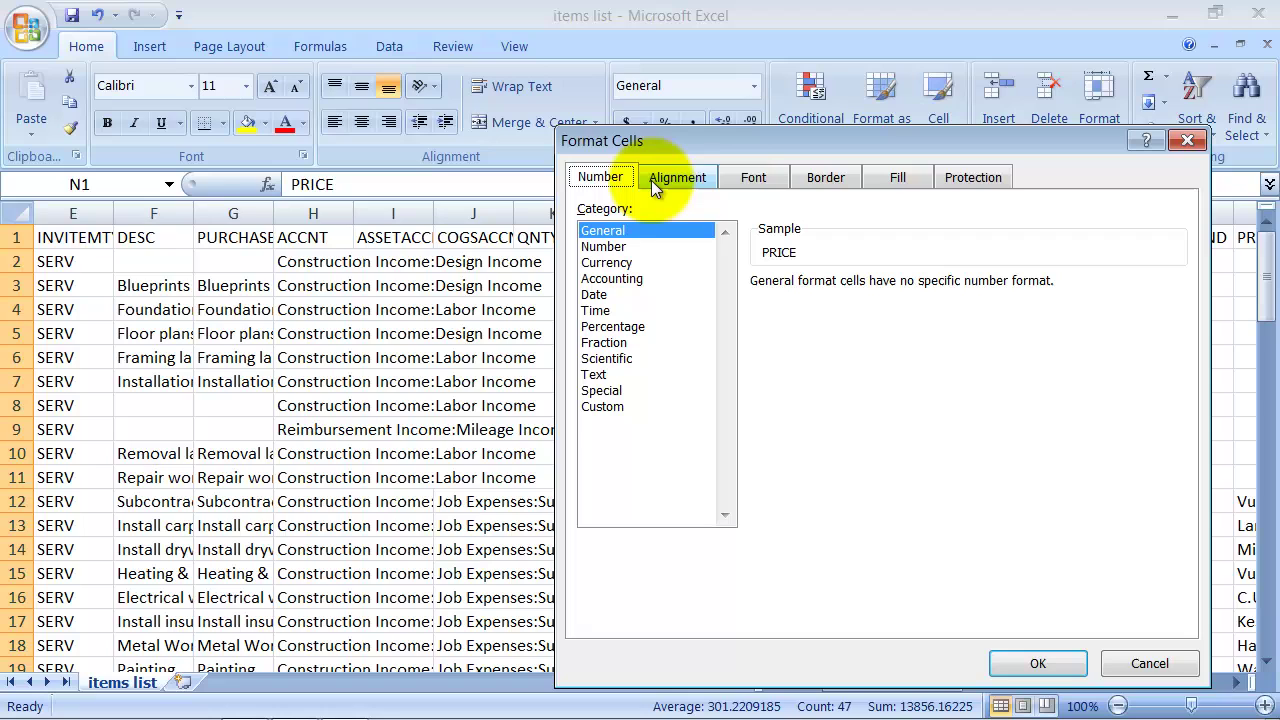
{"action": "left_click", "coordinate": [618, 247]}
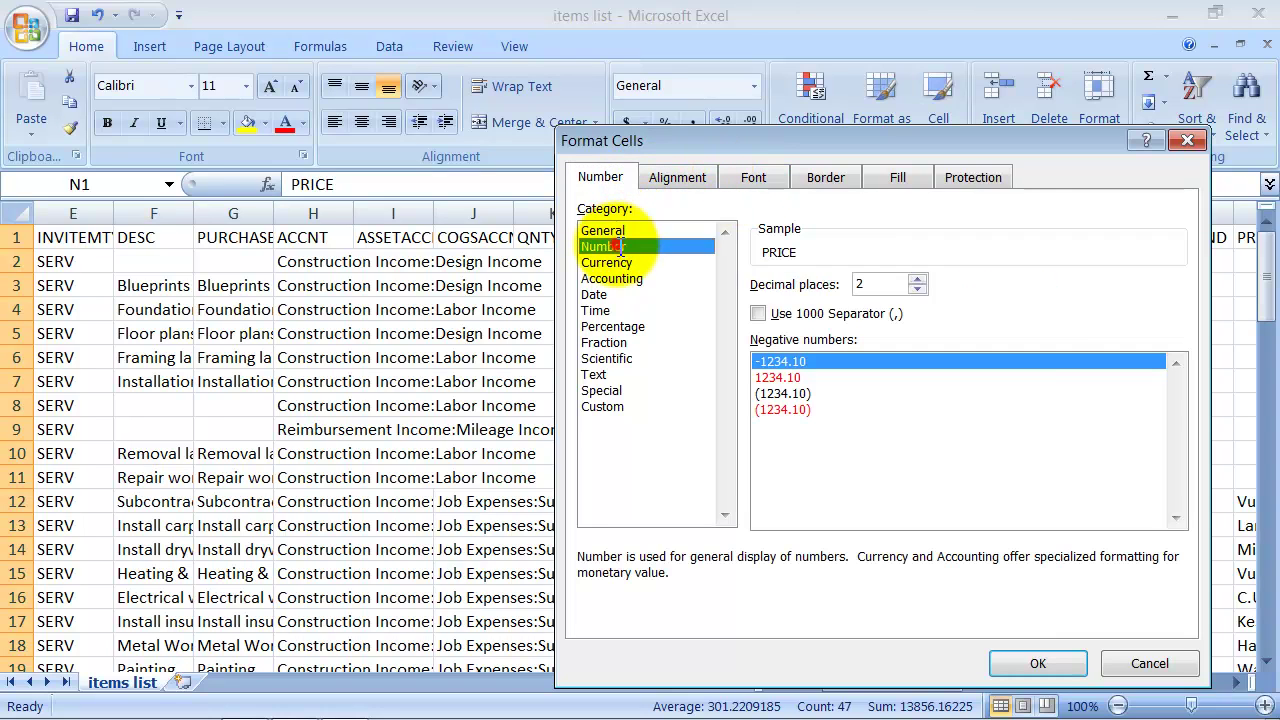
{"action": "left_click", "coordinate": [1022, 658]}
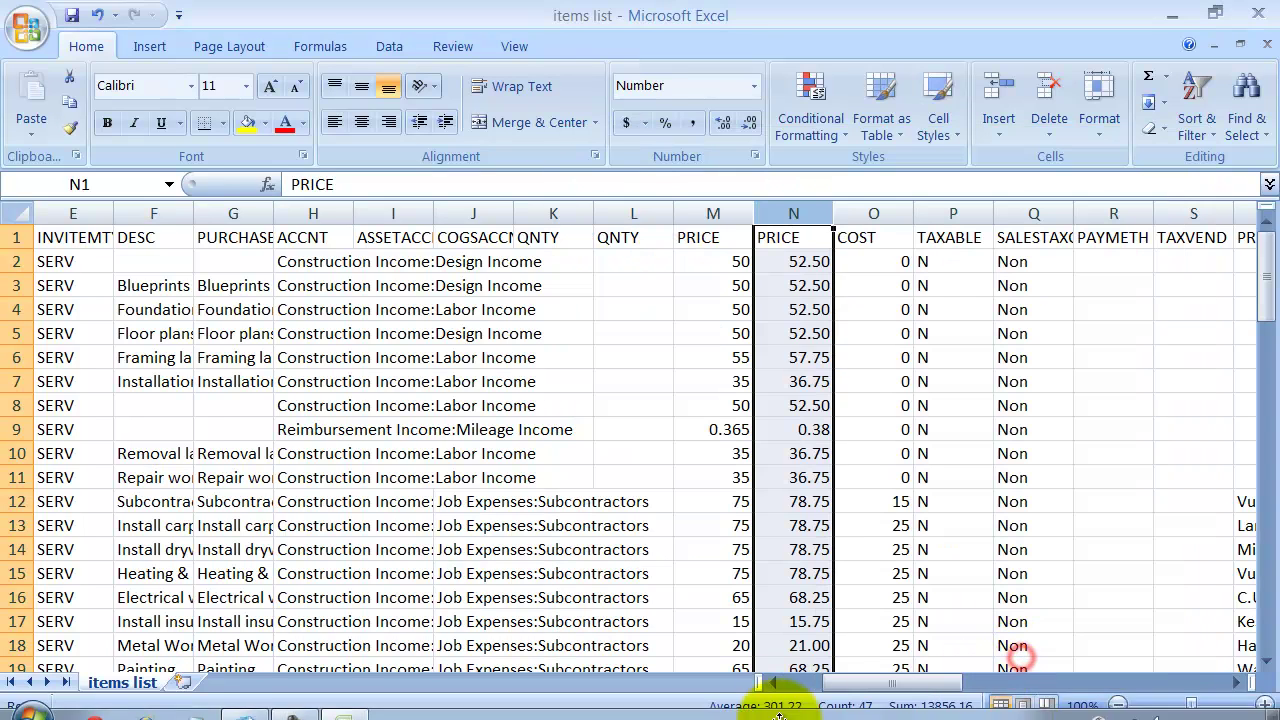
{"action": "scroll", "coordinate": [814, 491], "scroll_direction": "down", "scroll_amount": 3}
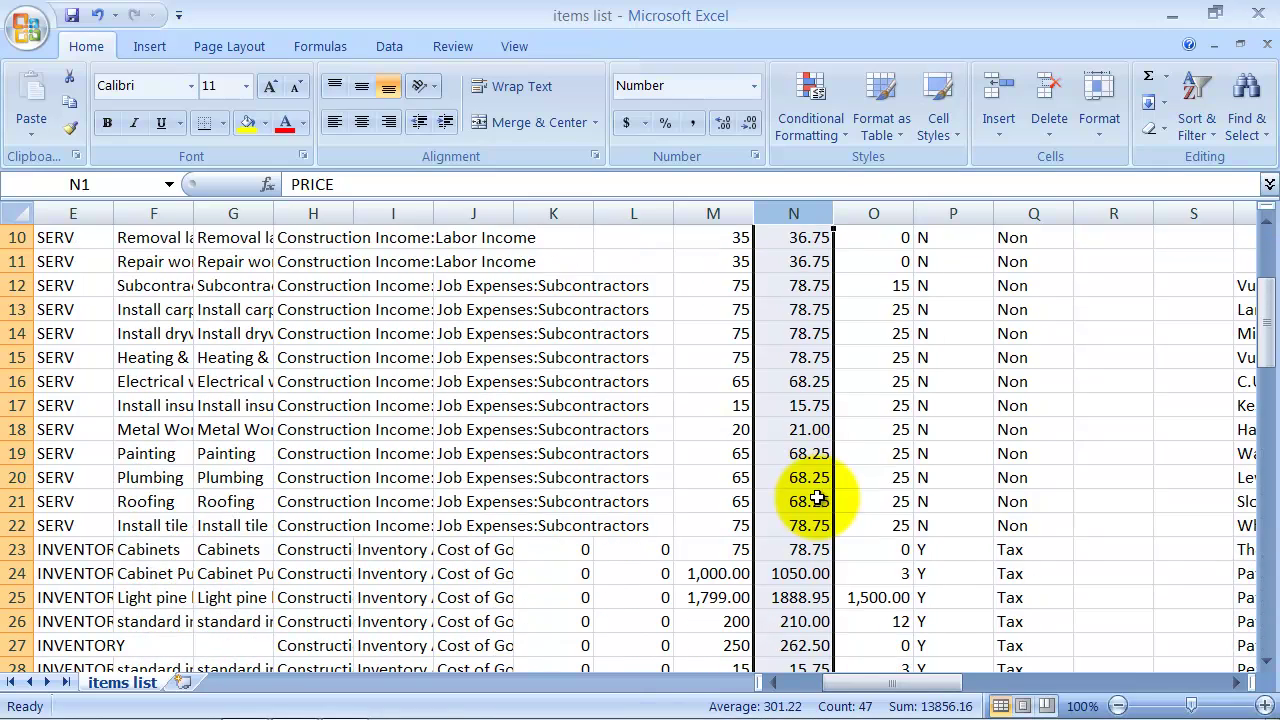
{"action": "scroll", "coordinate": [817, 497], "scroll_direction": "up", "scroll_amount": 3}
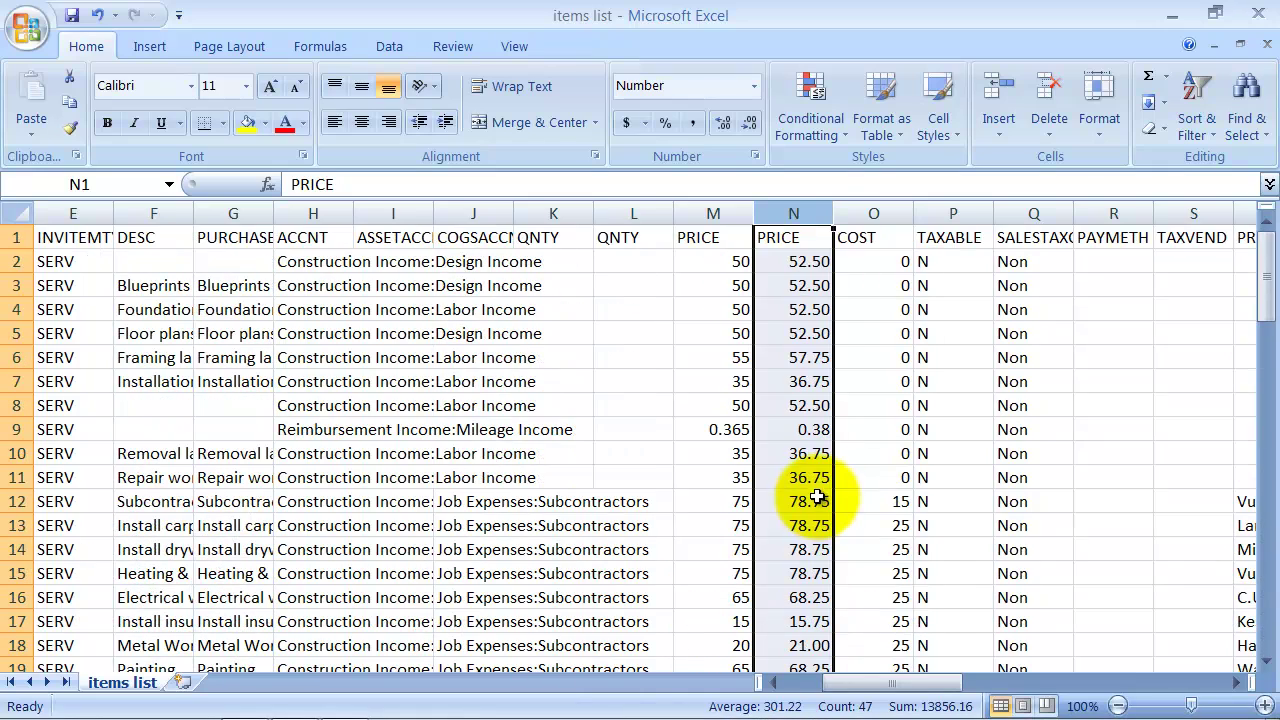
Step: Replace the formulas in the duplicate PRICE column N with their plain values by pasting the copied column over itself as Values
{"action": "left_click", "coordinate": [802, 260]}
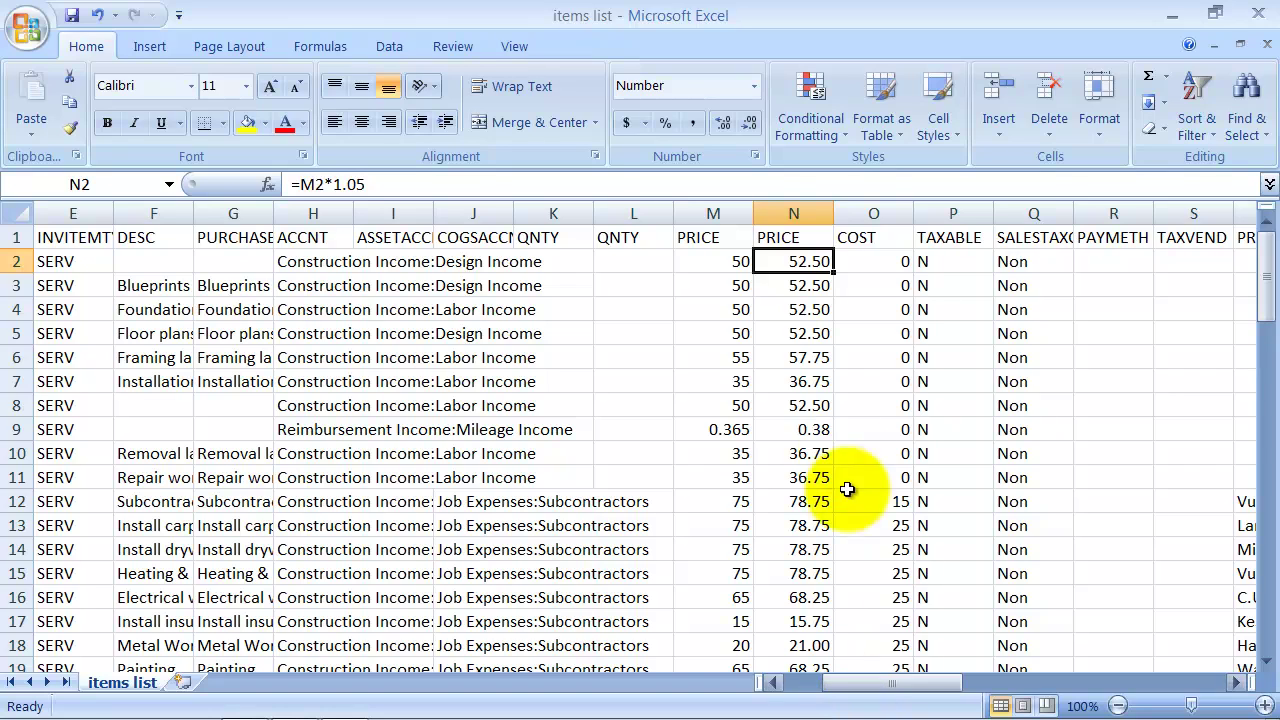
{"action": "left_click", "coordinate": [791, 197]}
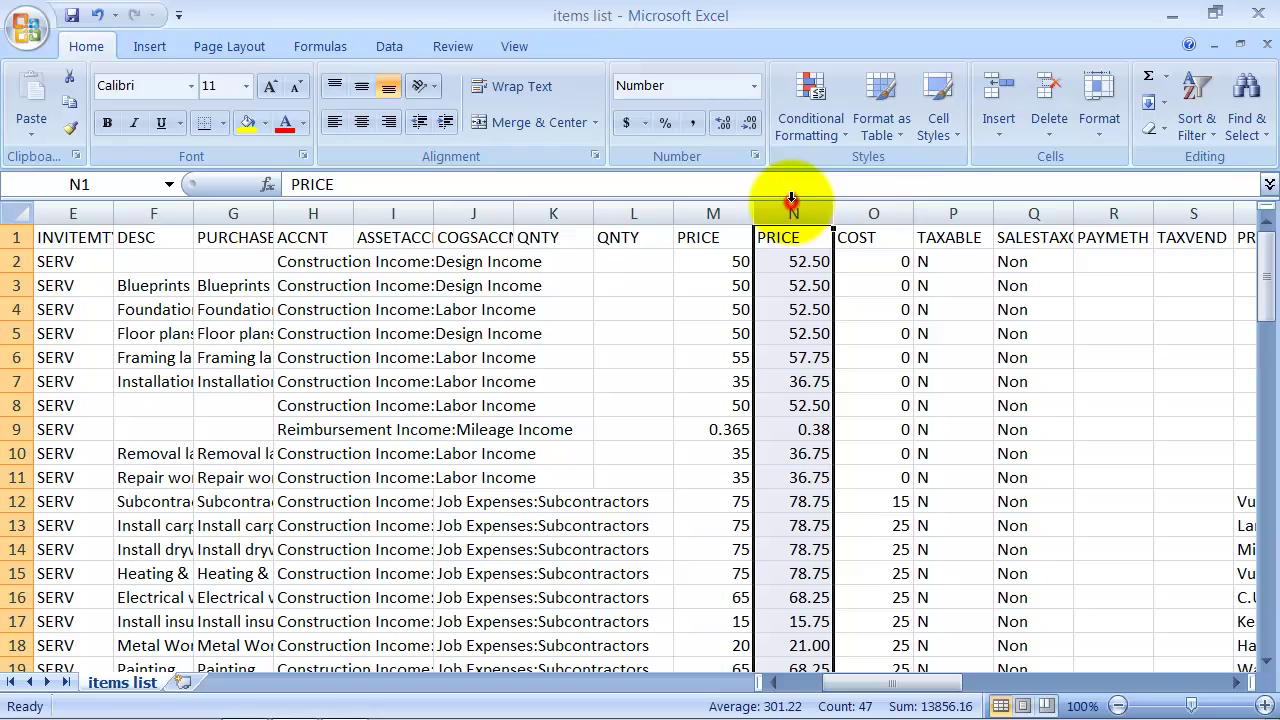
{"action": "right_click", "coordinate": [799, 222]}
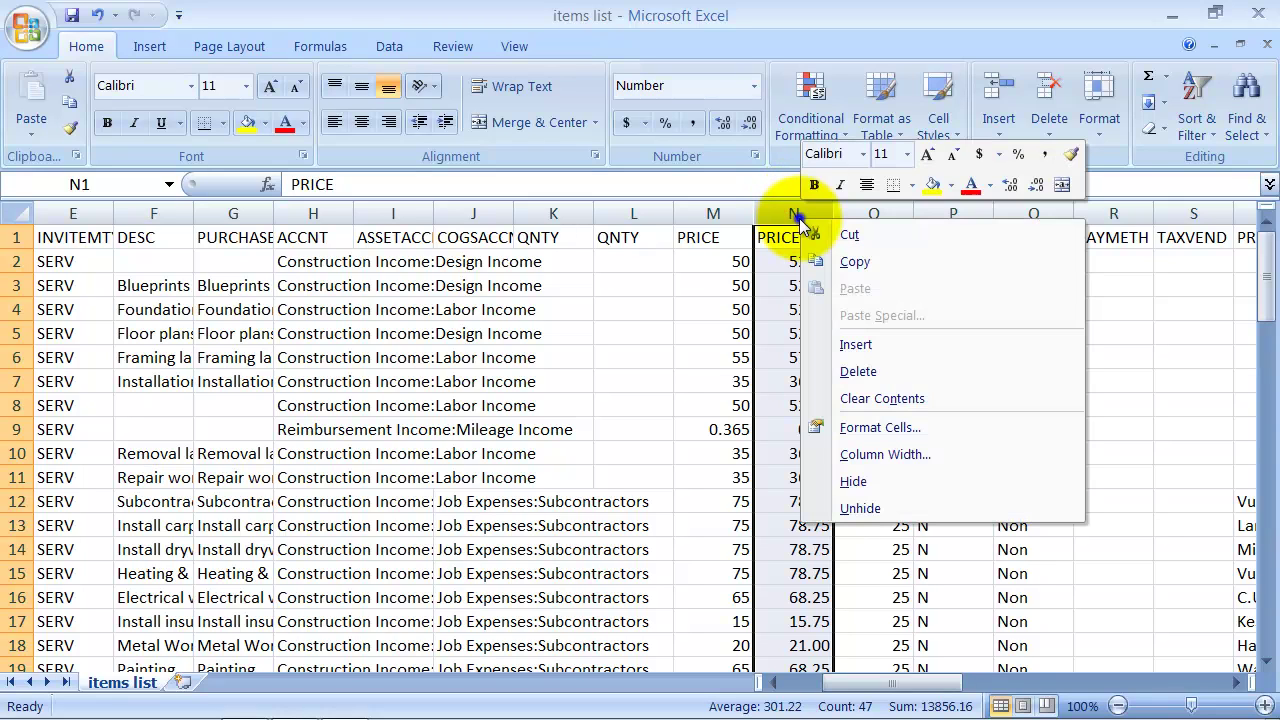
{"action": "left_click", "coordinate": [847, 261]}
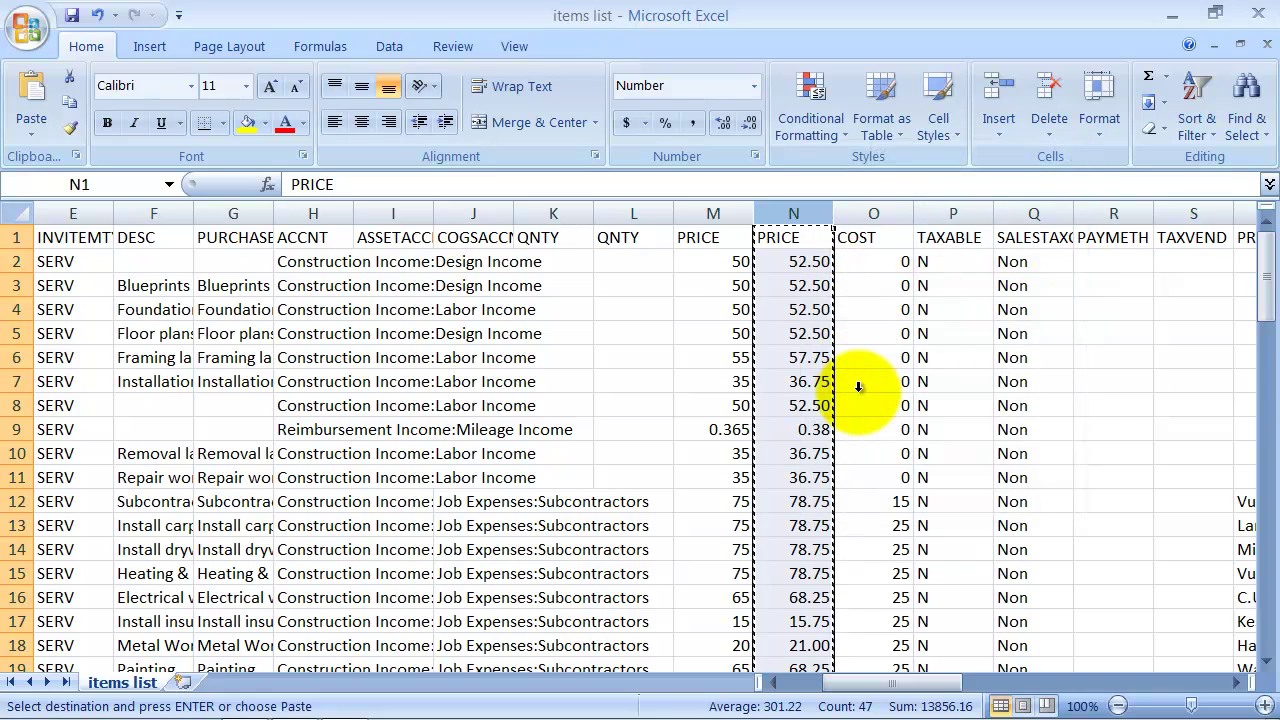
{"action": "right_click", "coordinate": [795, 215]}
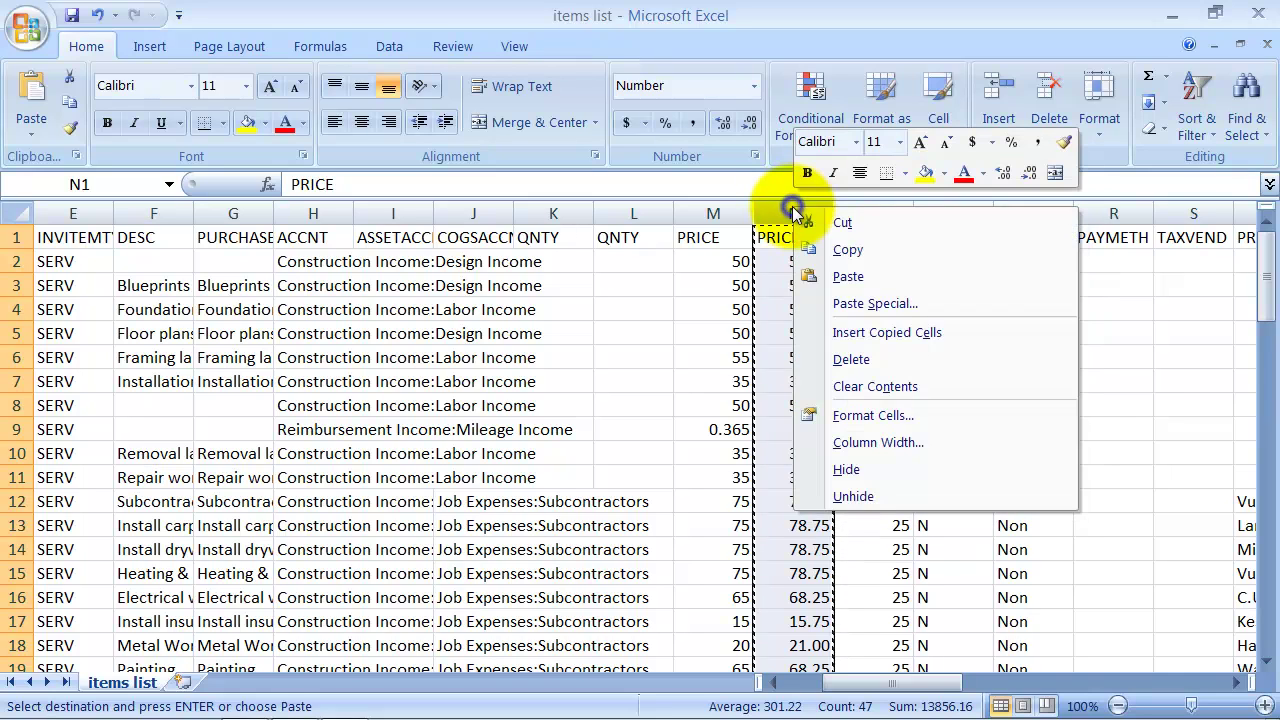
{"action": "left_click", "coordinate": [857, 303]}
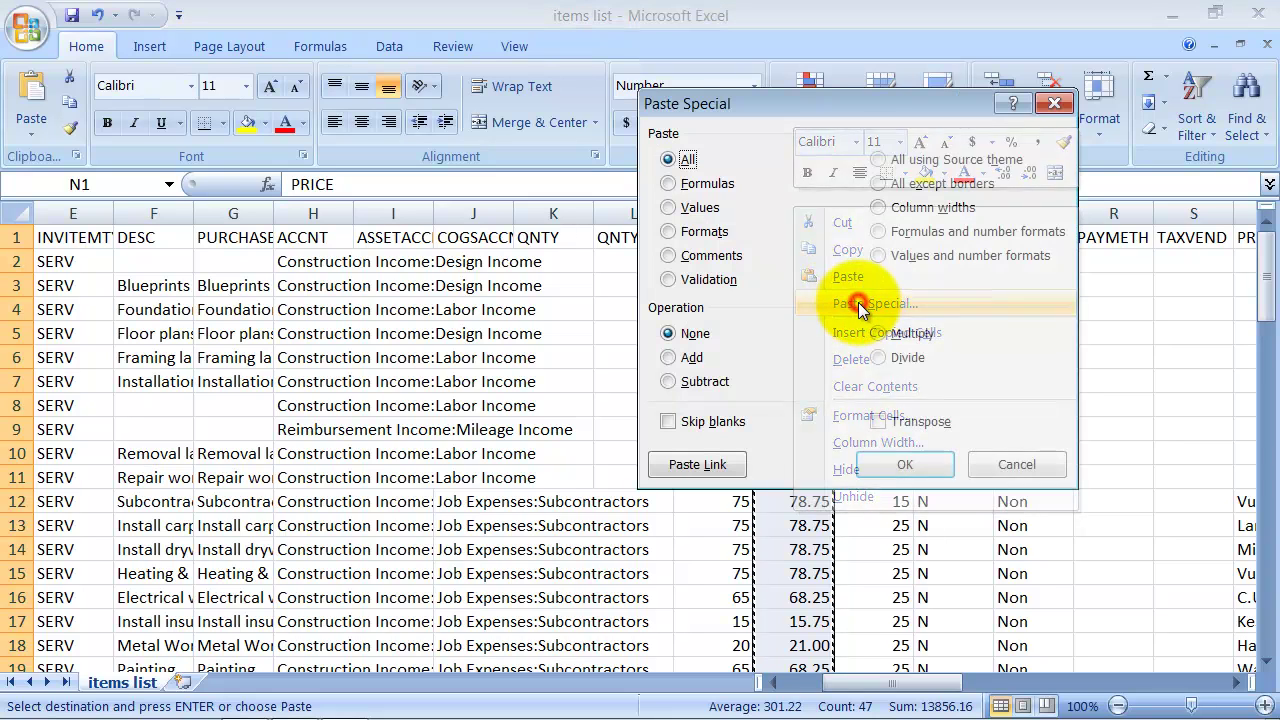
{"action": "left_click", "coordinate": [677, 208]}
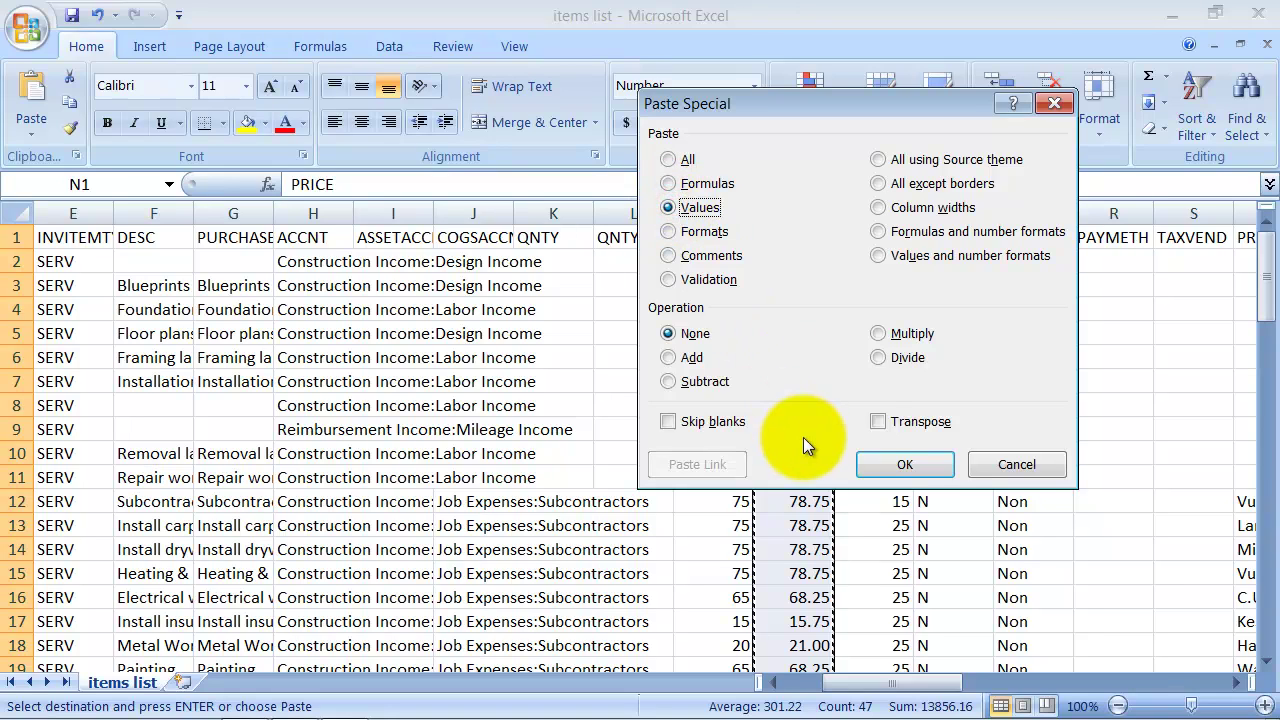
{"action": "left_click", "coordinate": [905, 464]}
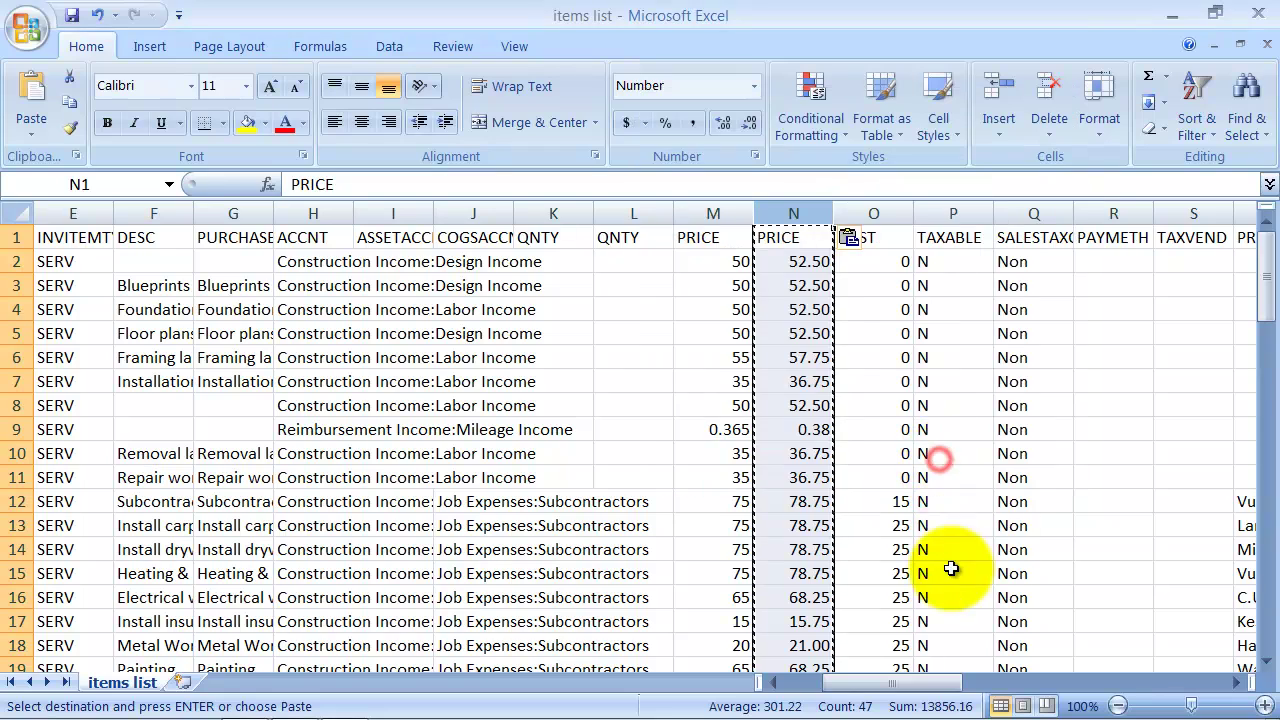
{"action": "left_click", "coordinate": [790, 262]}
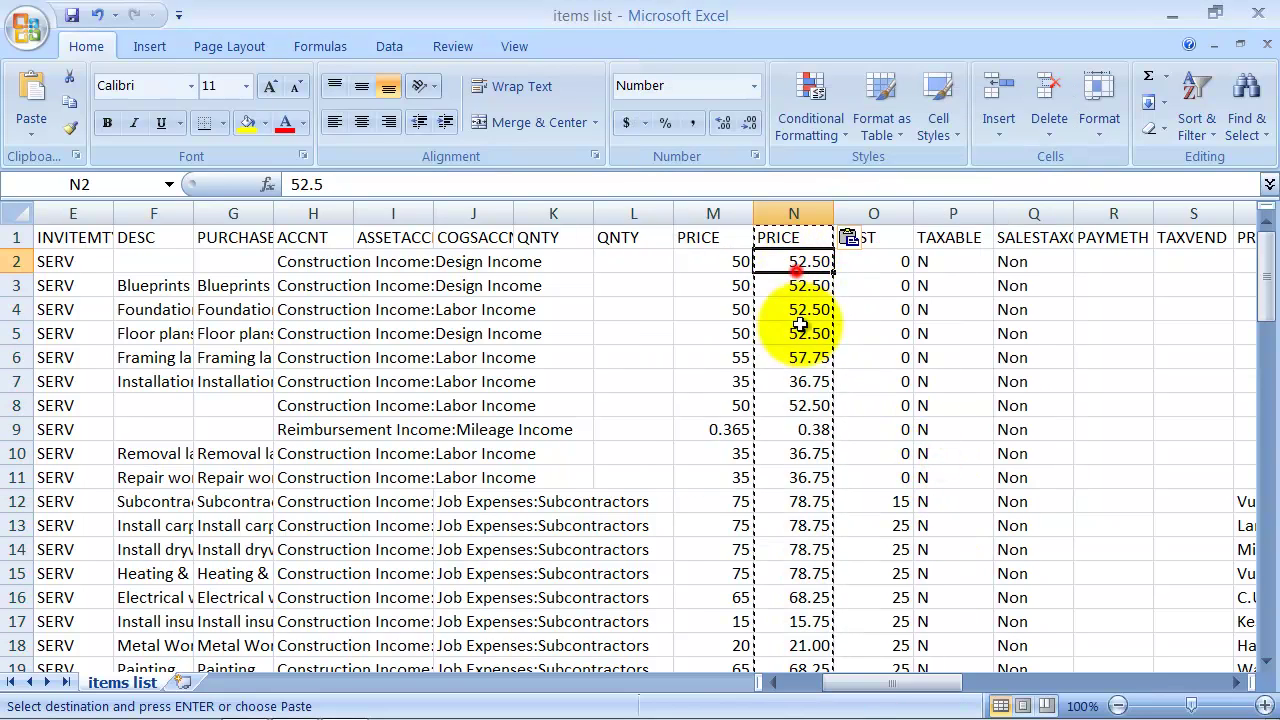
Step: Delete the original PRICE column M, keeping only the column with the increased prices
{"action": "left_click", "coordinate": [718, 207]}
{"action": "right_click", "coordinate": [716, 210]}
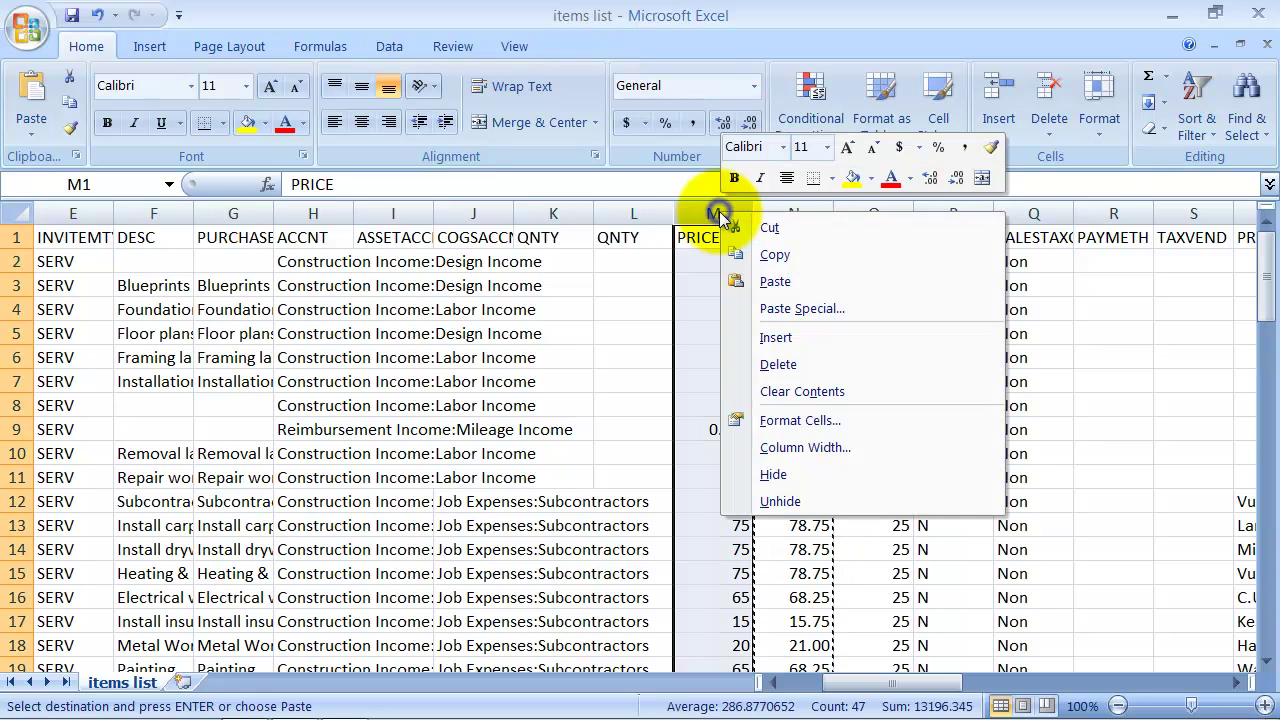
{"action": "left_click", "coordinate": [795, 364]}
{"action": "left_click", "coordinate": [713, 309]}
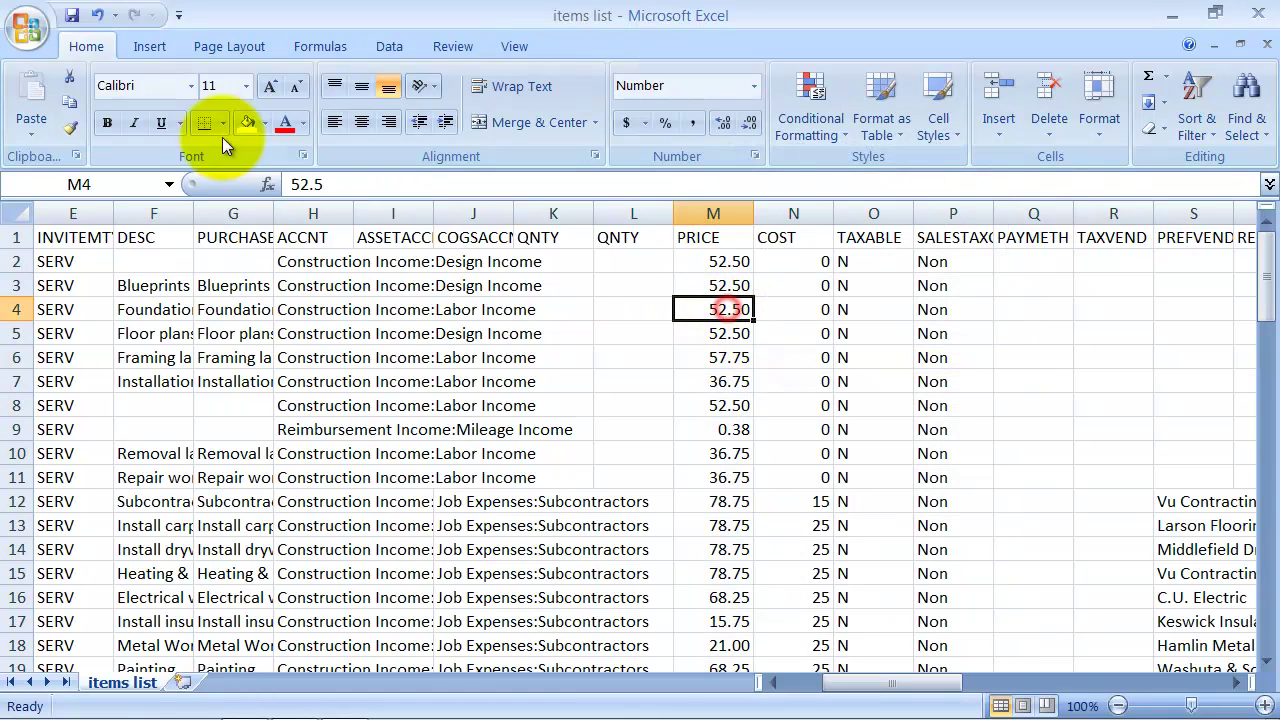
Step: Save the items list file and close it, leaving Excel open
{"action": "left_click", "coordinate": [74, 16]}
{"action": "left_click", "coordinate": [540, 459]}
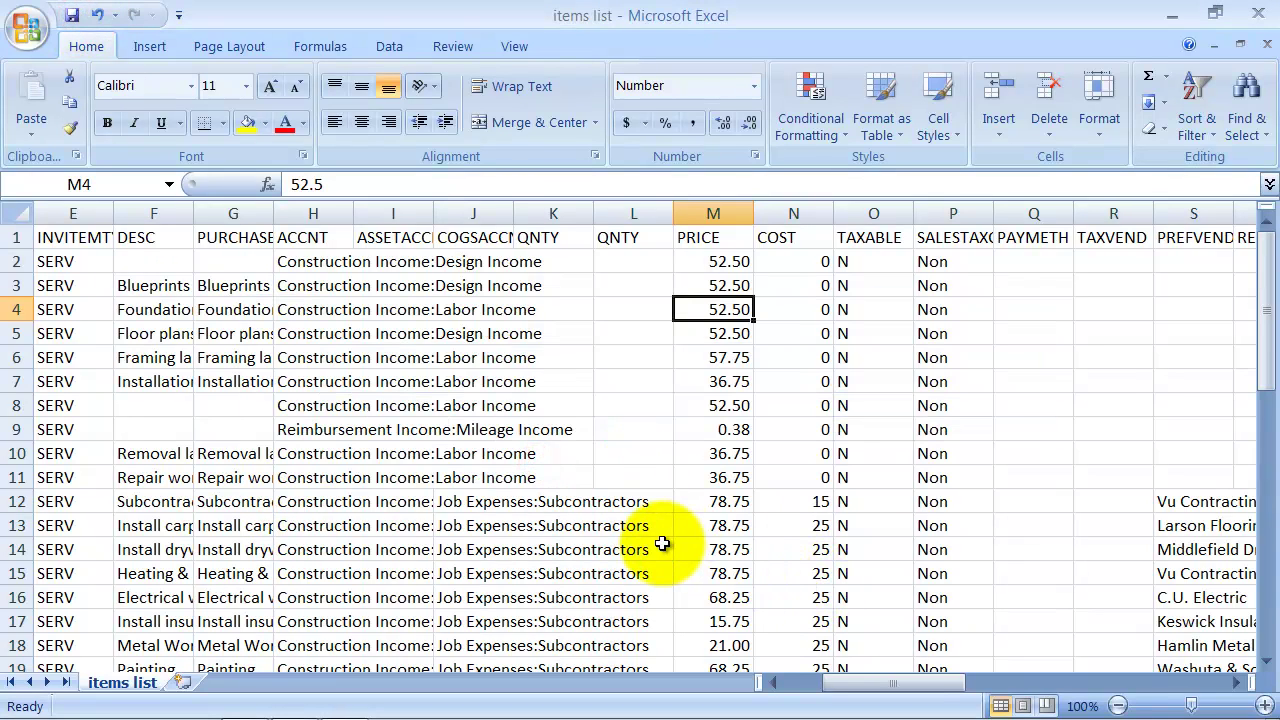
{"action": "left_click", "coordinate": [1267, 46]}
{"action": "left_click", "coordinate": [662, 432]}
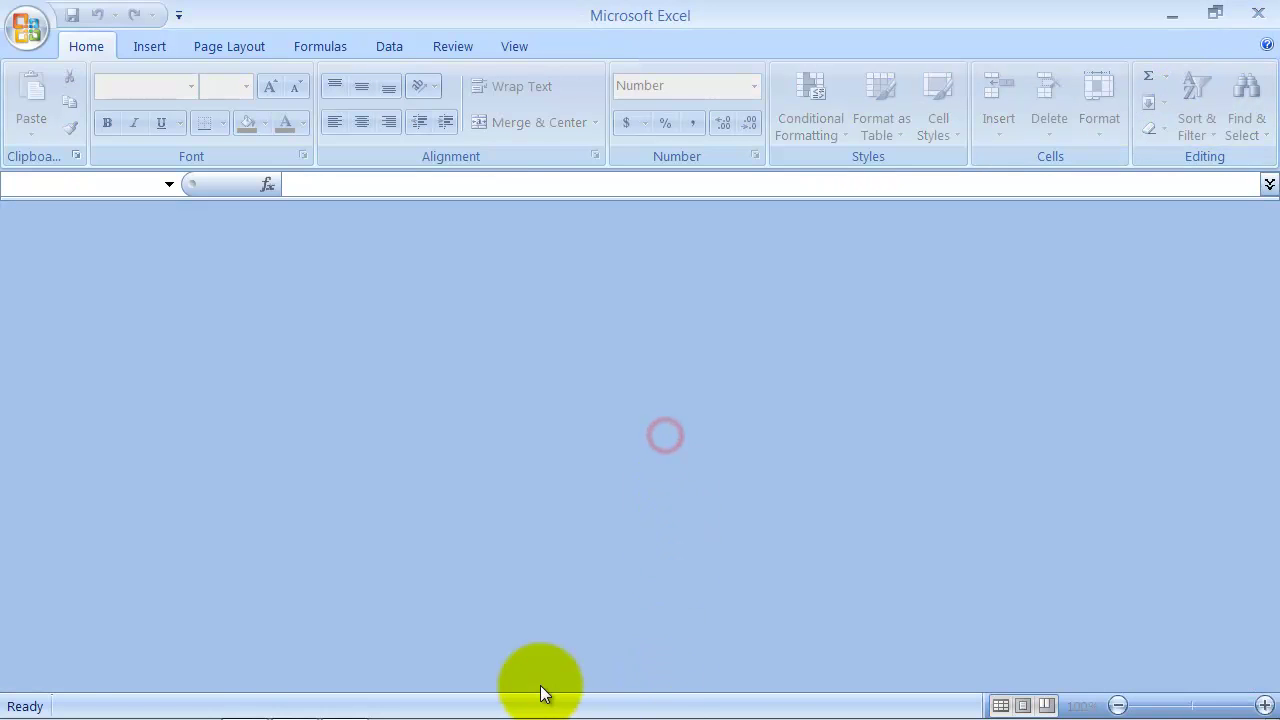
Step: Switch to the QuickBooks Item List and start an import of IIF files
{"action": "left_click", "coordinate": [250, 704]}
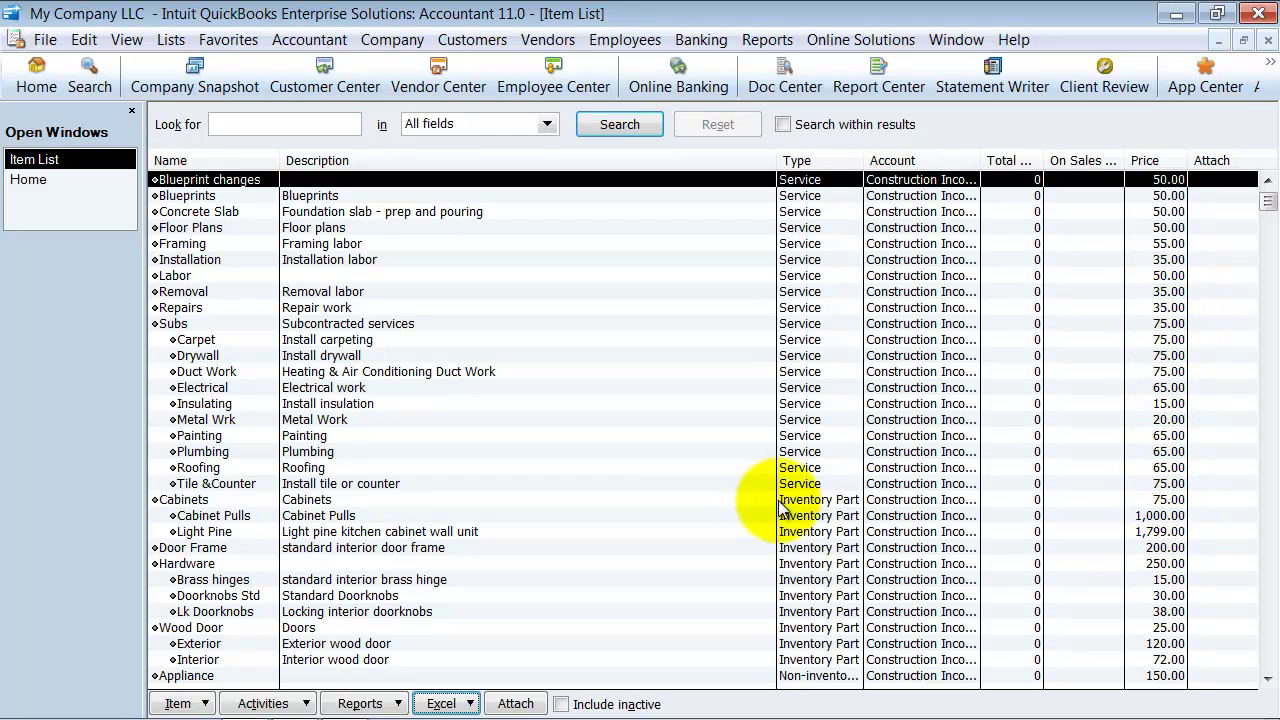
{"action": "left_click", "coordinate": [46, 40]}
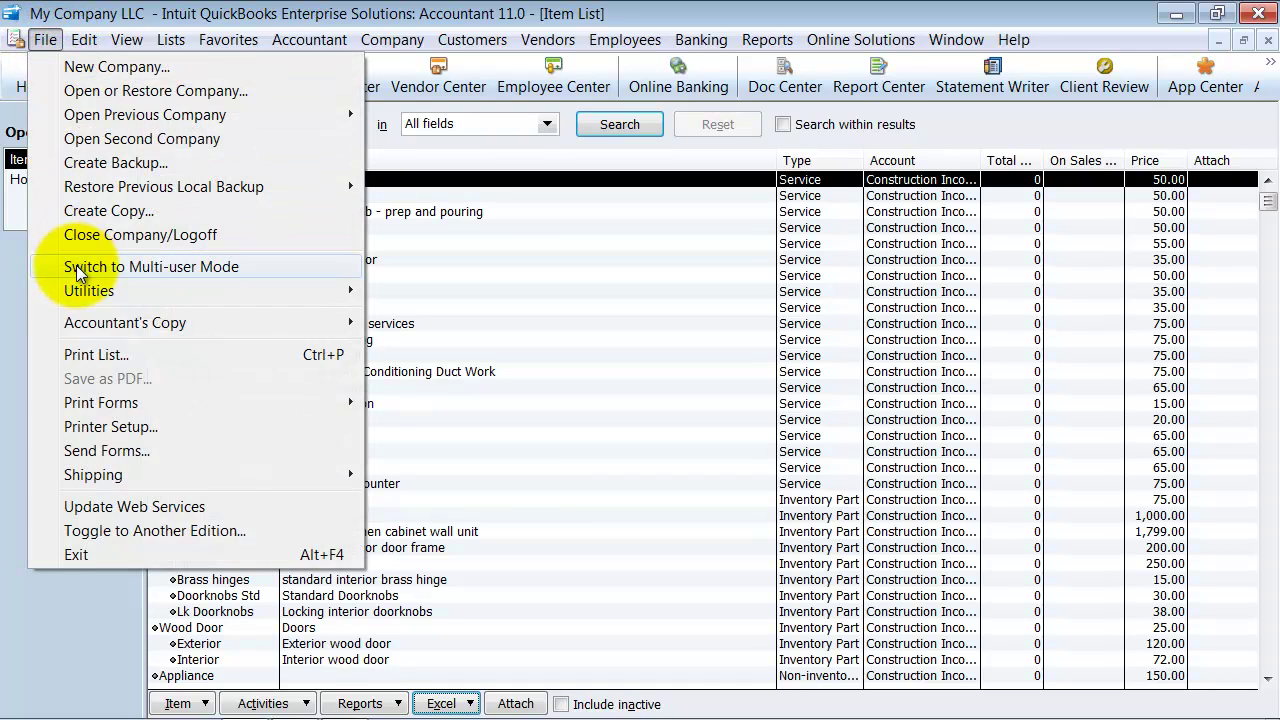
{"action": "mouse_move", "coordinate": [84, 295]}
{"action": "left_click", "coordinate": [228, 295]}
{"action": "mouse_move", "coordinate": [457, 291]}
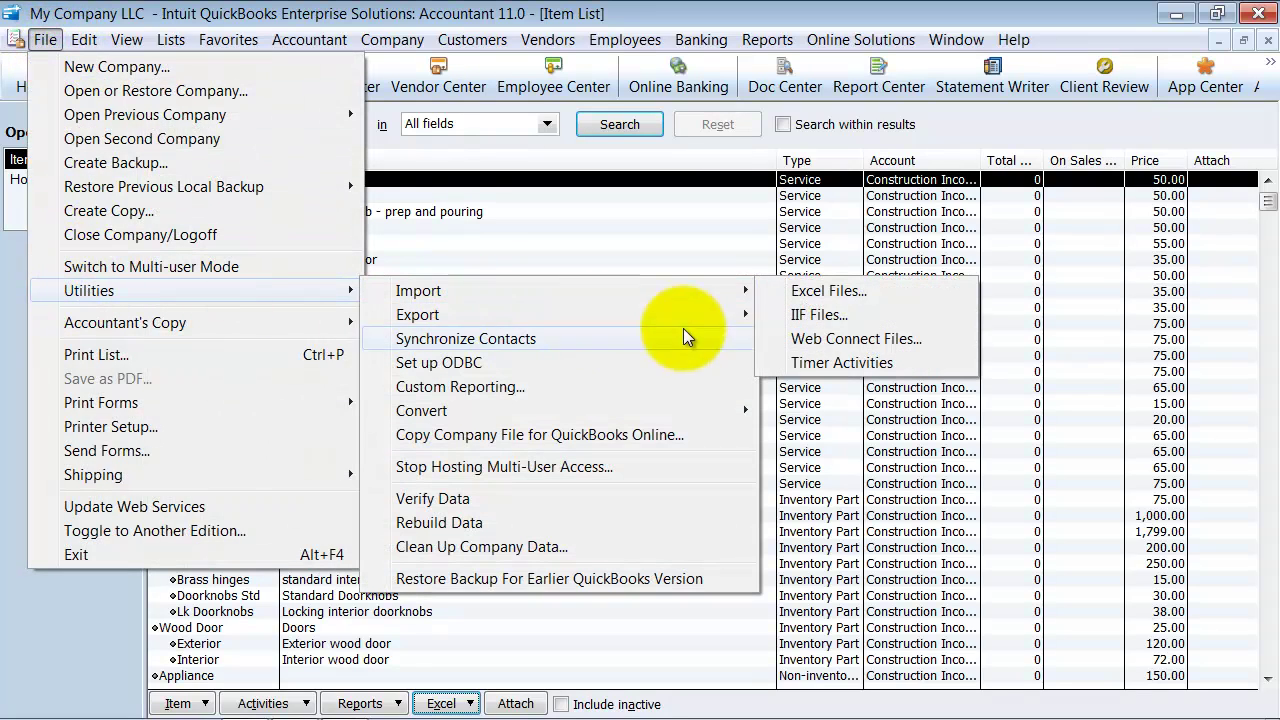
{"action": "left_click", "coordinate": [860, 323]}
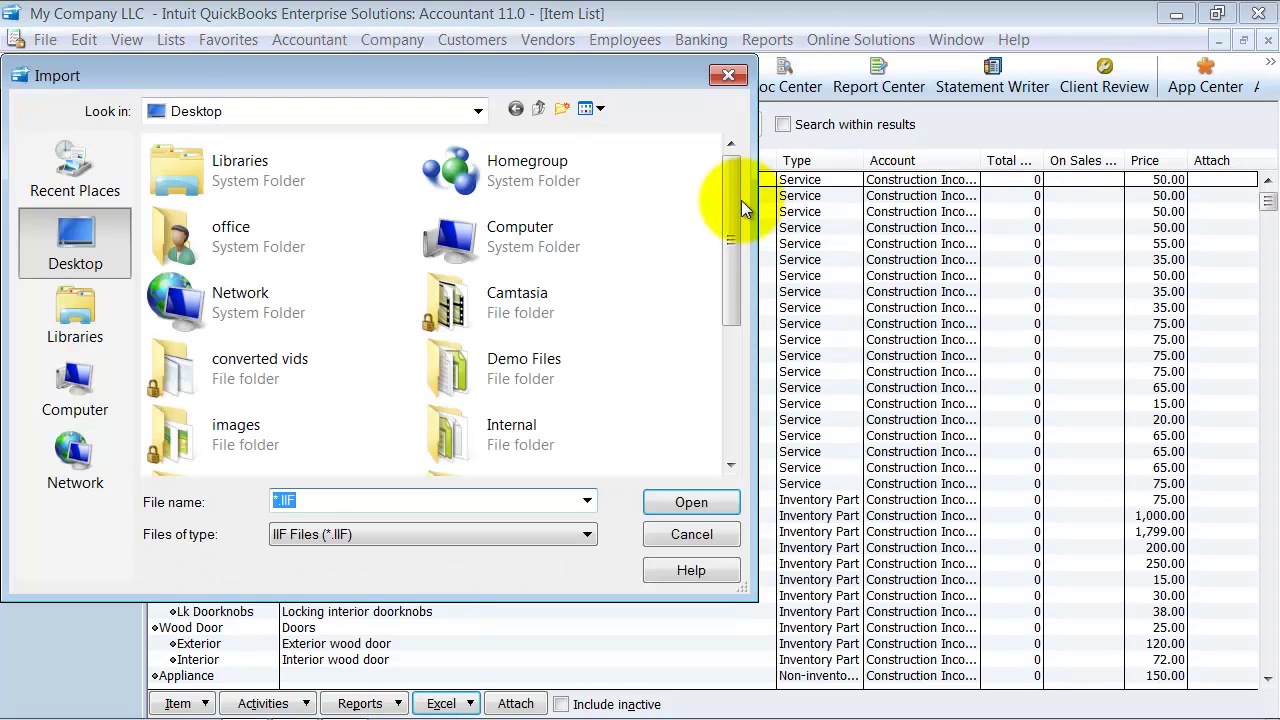
Step: Import the items list IIF file from the Desktop and review the prices throughout the Item List
{"action": "left_click_drag", "start_coordinate": [741, 200], "coordinate": [741, 311]}
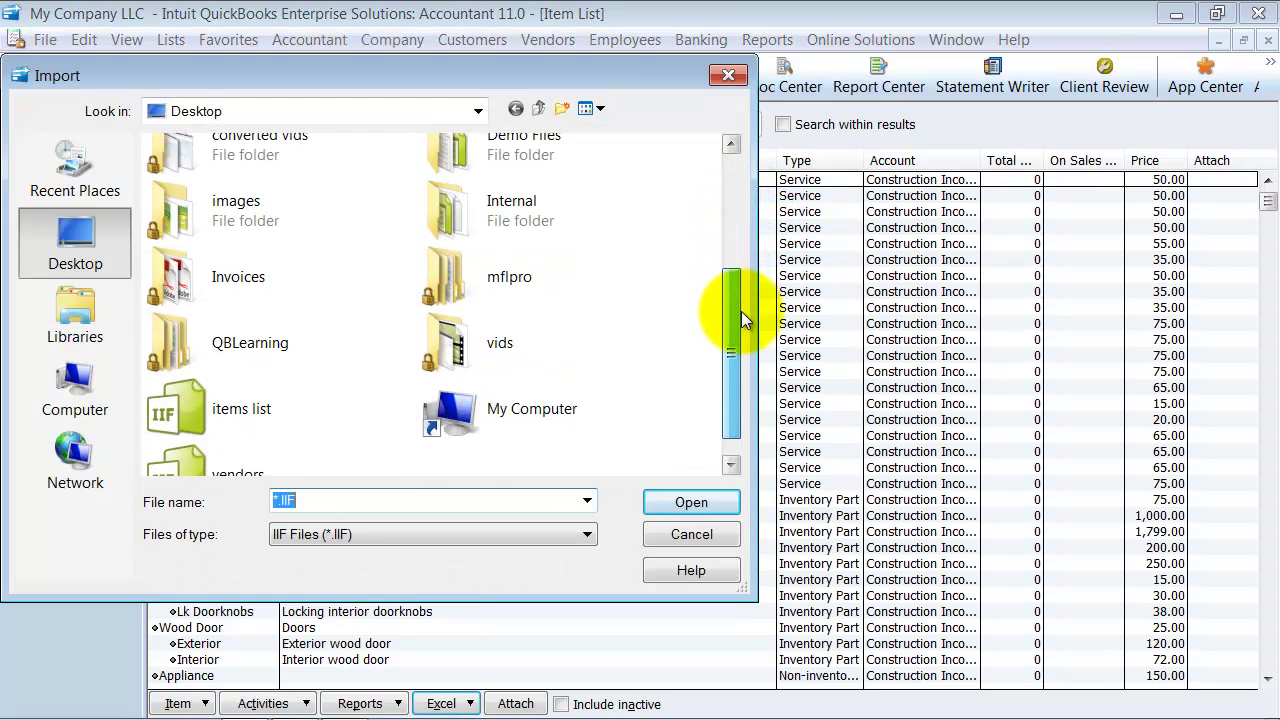
{"action": "left_click", "coordinate": [183, 415]}
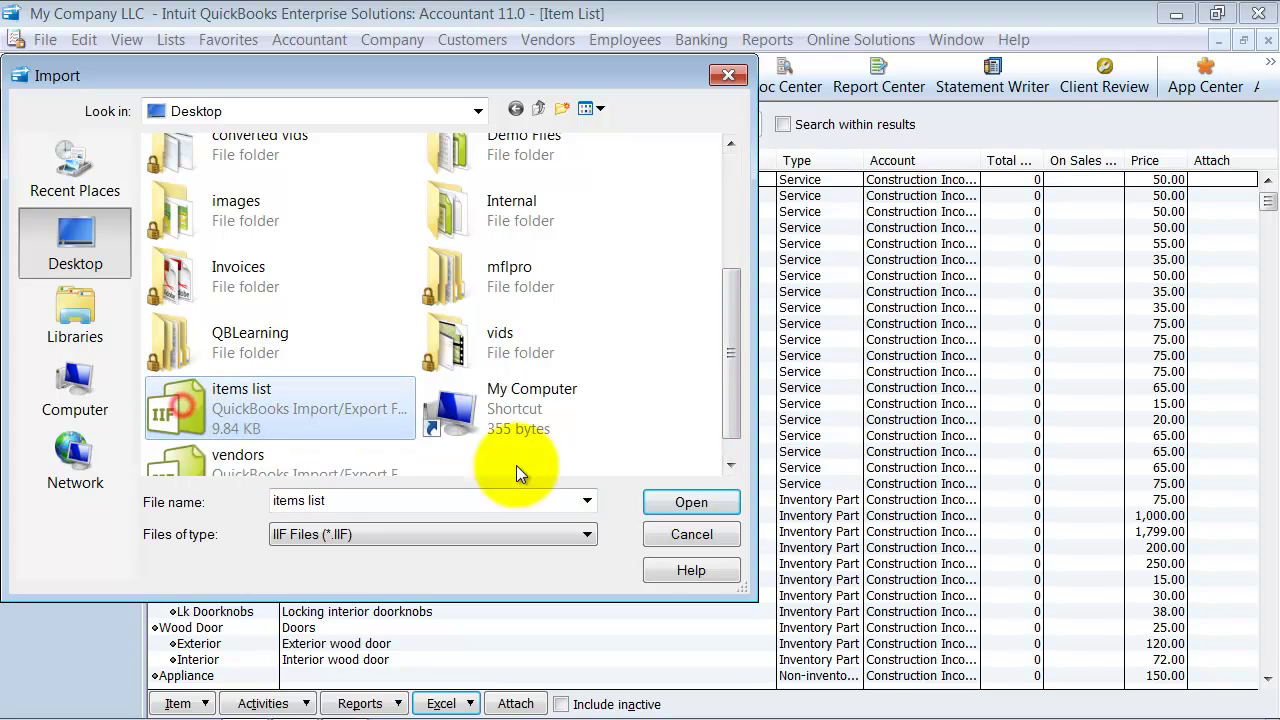
{"action": "left_click", "coordinate": [691, 500]}
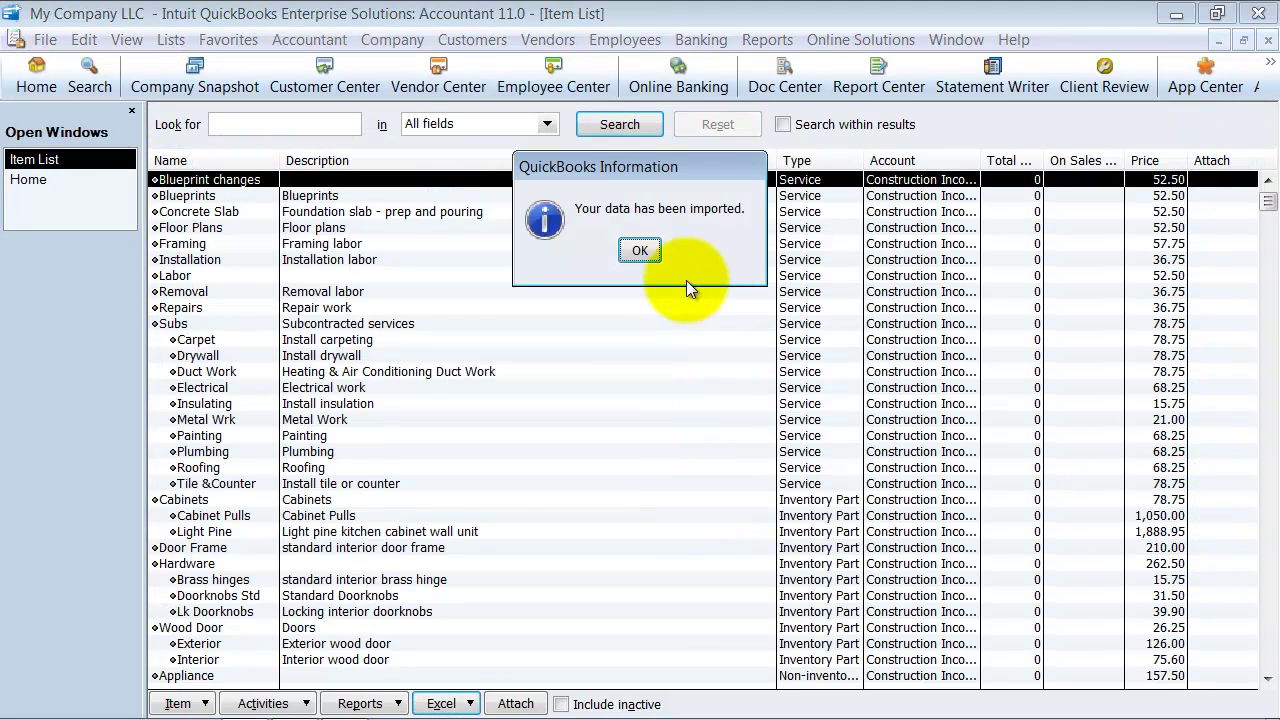
{"action": "left_click", "coordinate": [640, 250]}
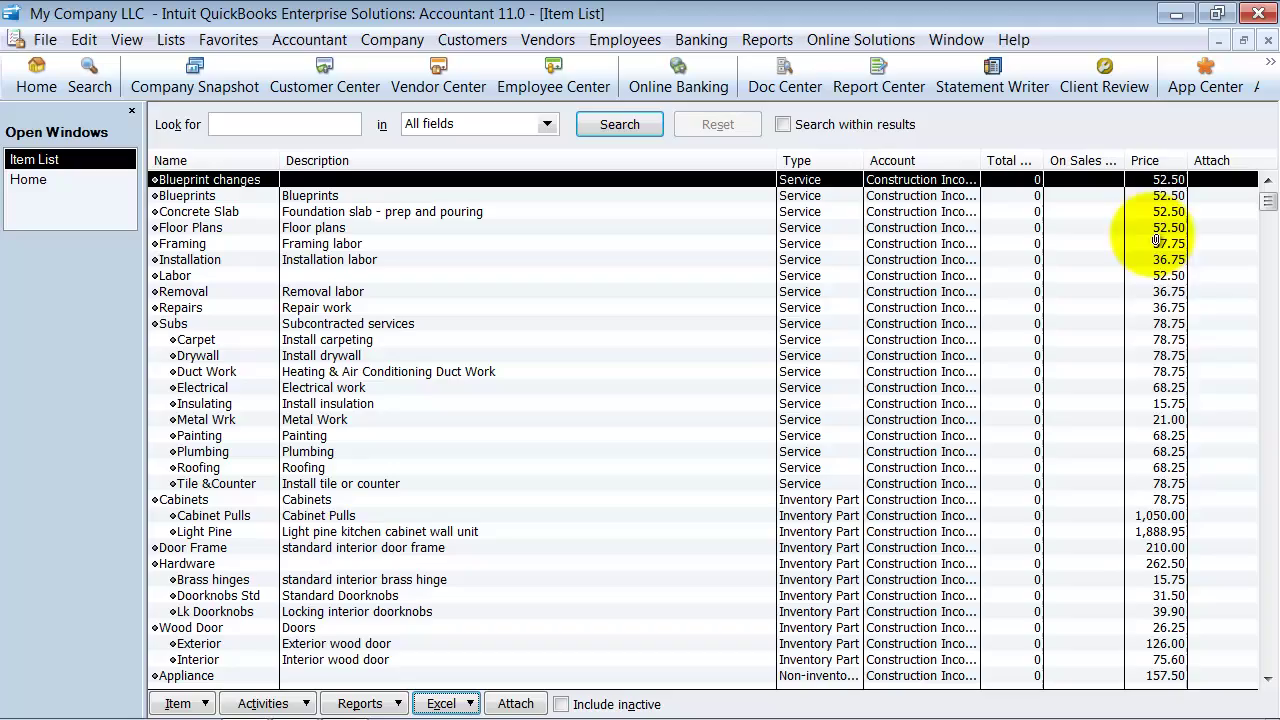
{"action": "scroll", "coordinate": [1214, 586], "scroll_direction": "down", "scroll_amount": 5}
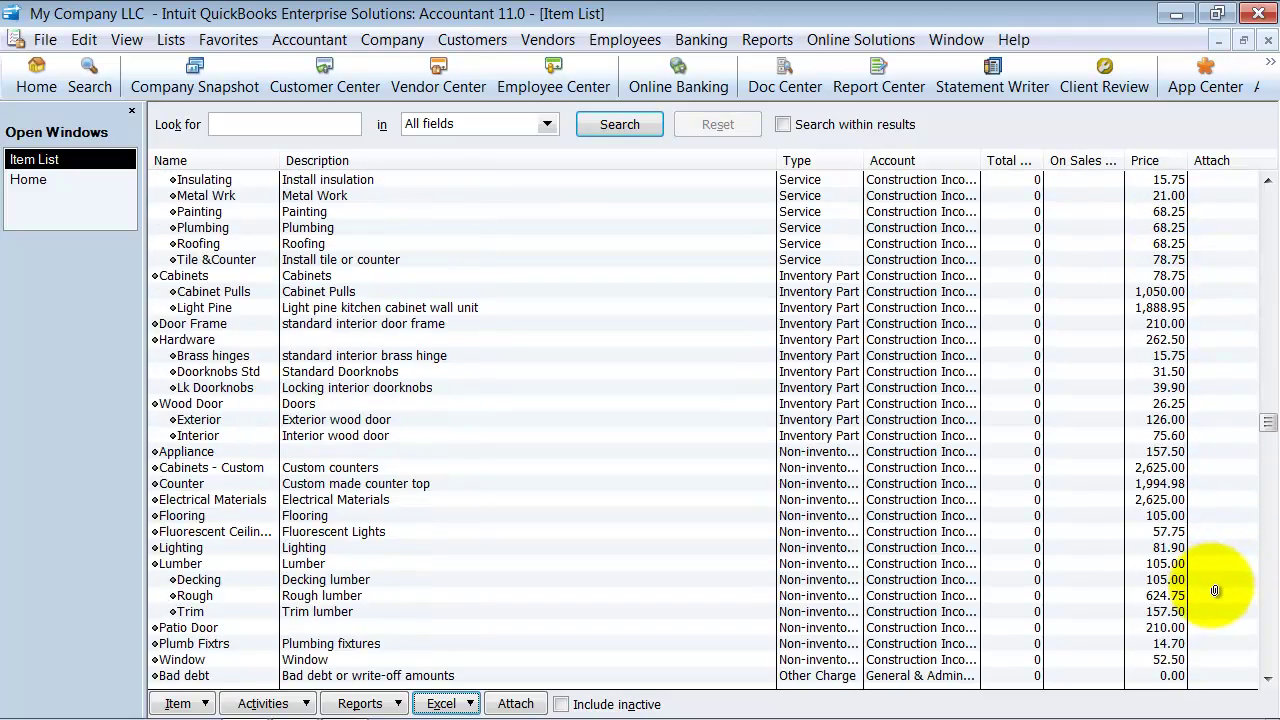
{"action": "scroll", "coordinate": [1214, 590], "scroll_direction": "down", "scroll_amount": 3}
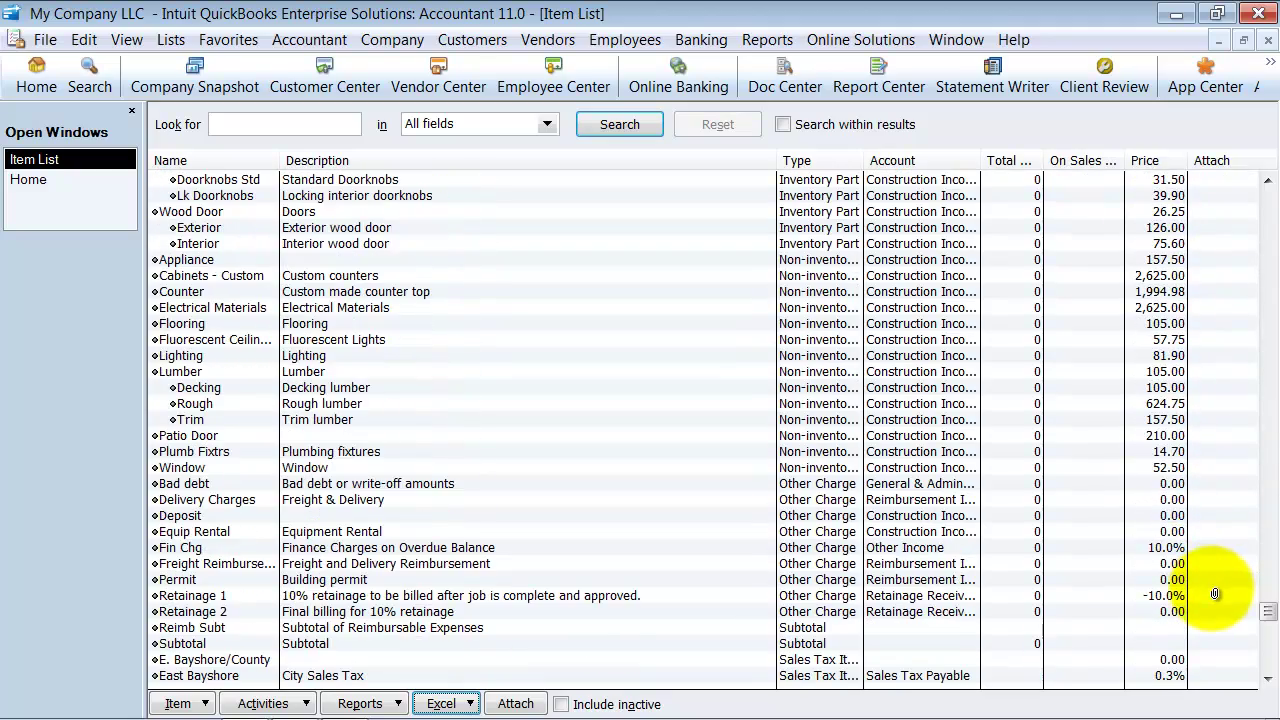
{"action": "scroll", "coordinate": [1214, 594], "scroll_direction": "up", "scroll_amount": 7}
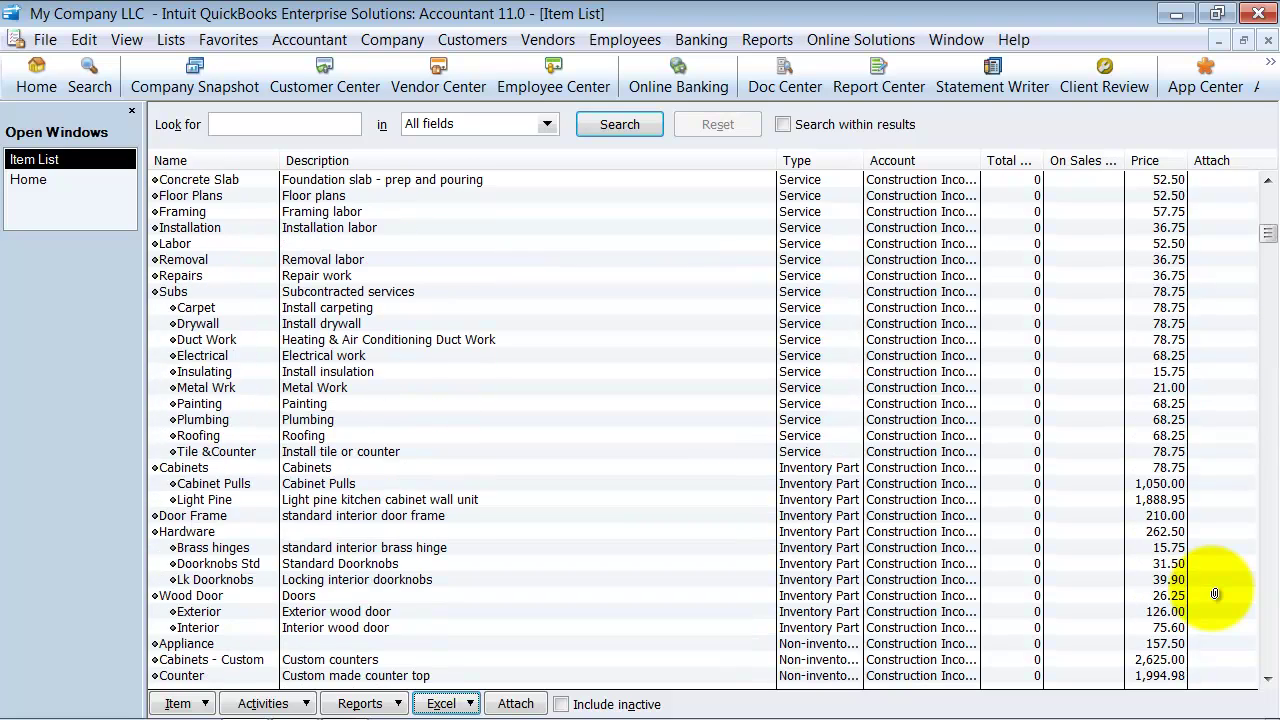